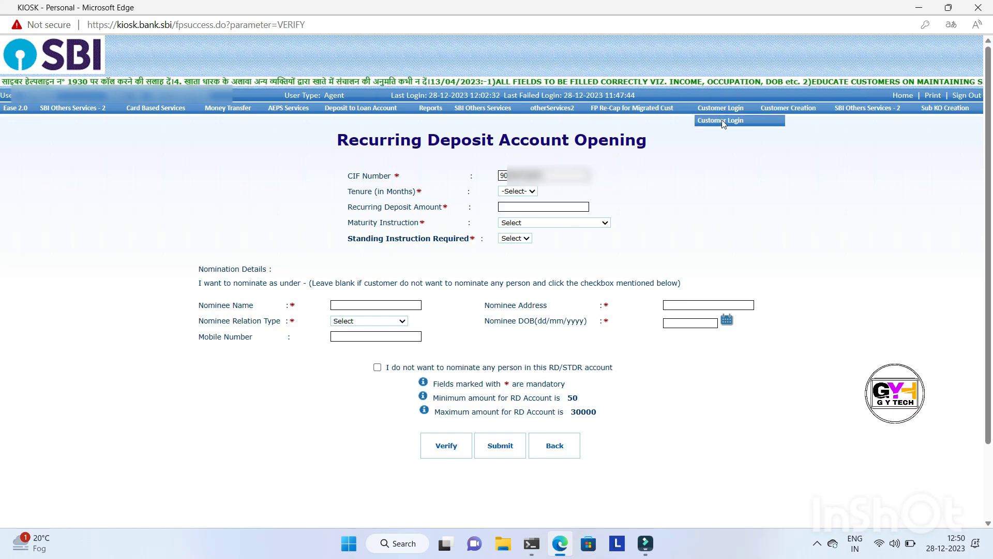
Open the customer login and submit the customer's CIF number as an individual account, acknowledging the seeding notice
{"action": "left_click", "coordinate": [722, 122]}
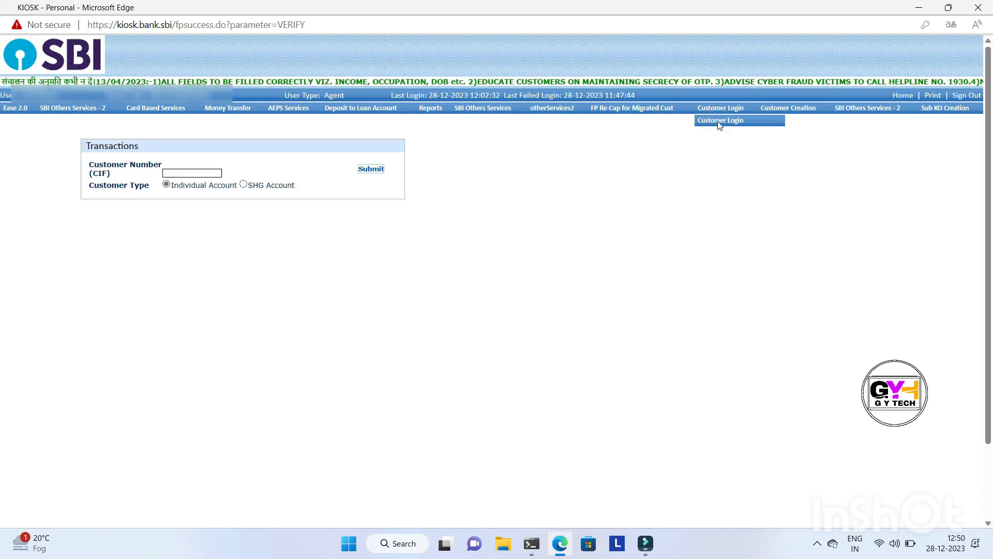
{"action": "left_click", "coordinate": [204, 173]}
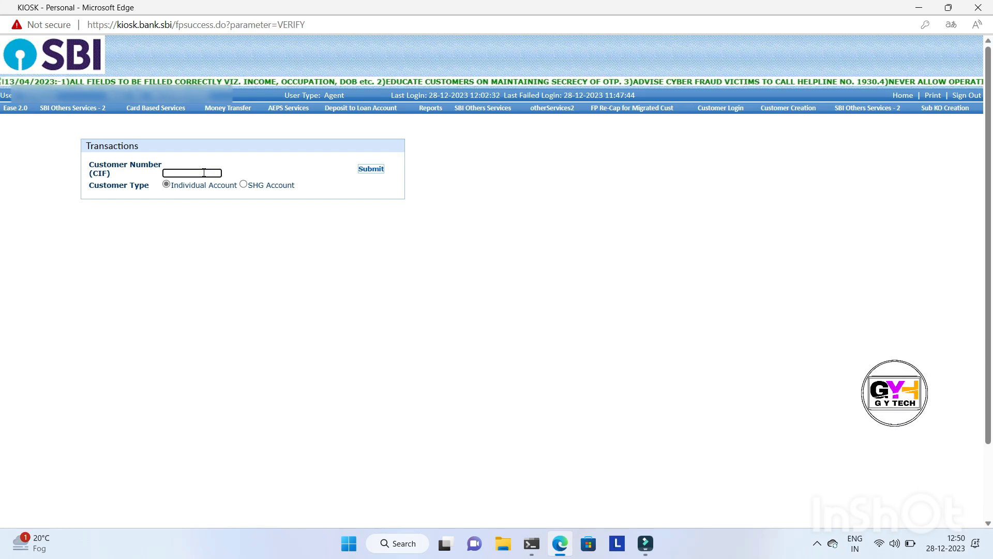
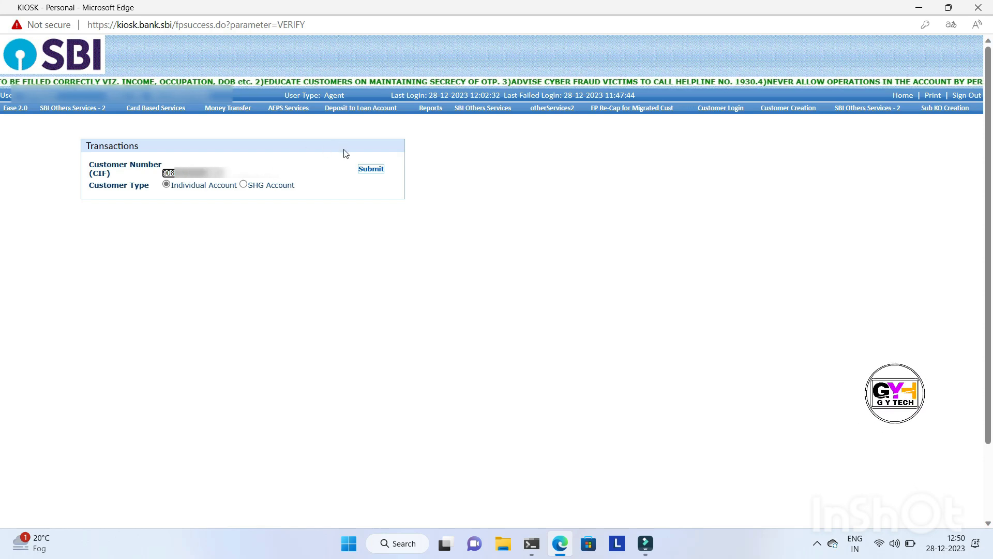
{"action": "left_click", "coordinate": [365, 169]}
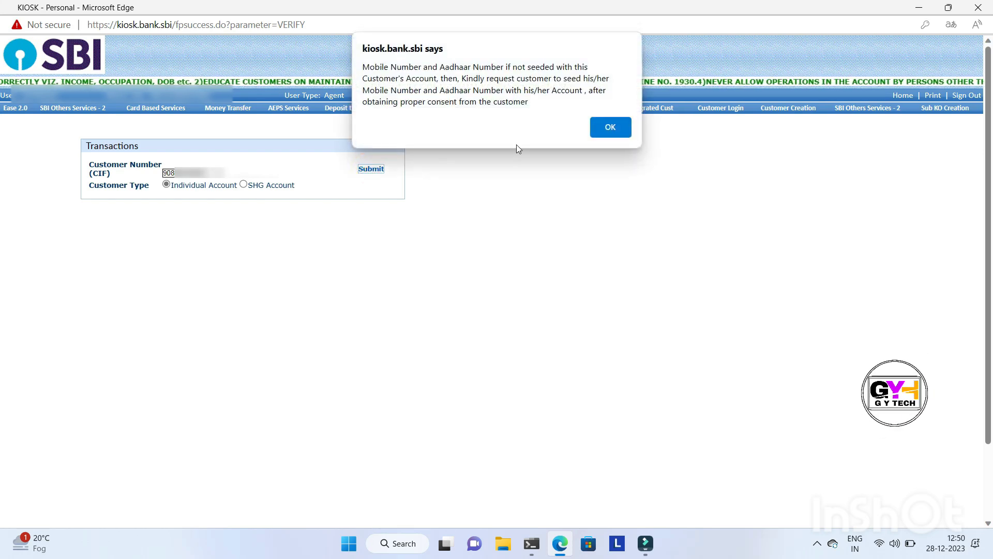
{"action": "left_click", "coordinate": [610, 130]}
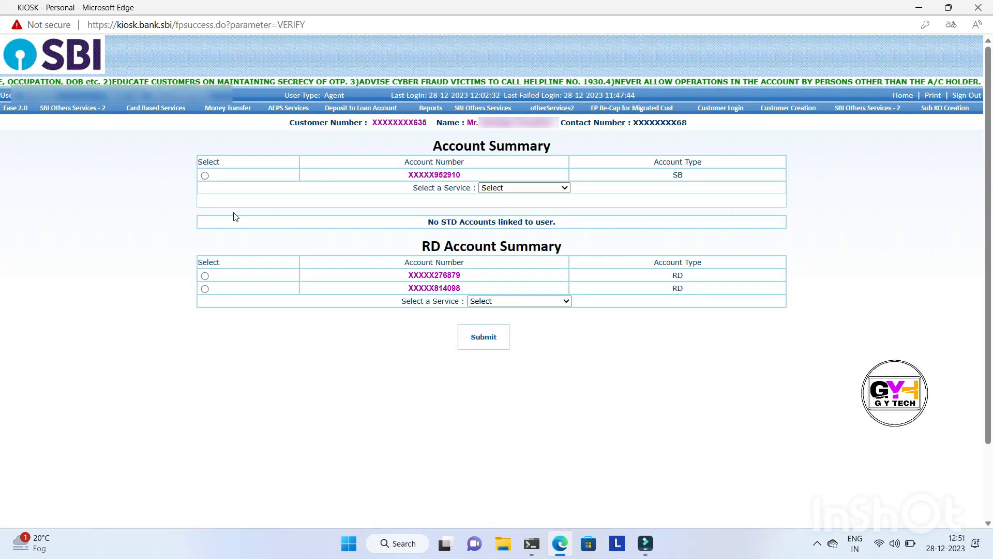
Try to submit a Deposit of 1,000 for the customer's SB account
{"action": "left_click", "coordinate": [205, 176]}
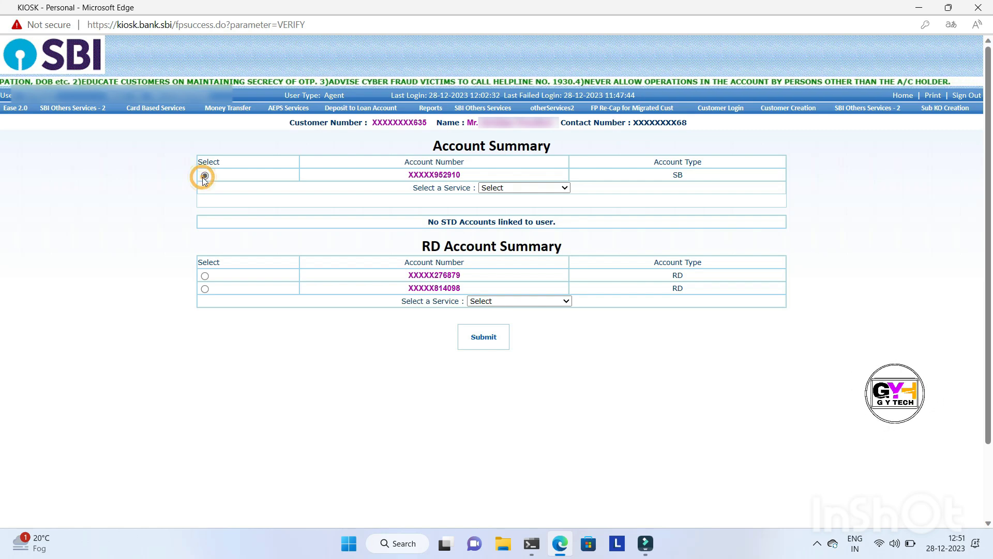
{"action": "left_click", "coordinate": [500, 188]}
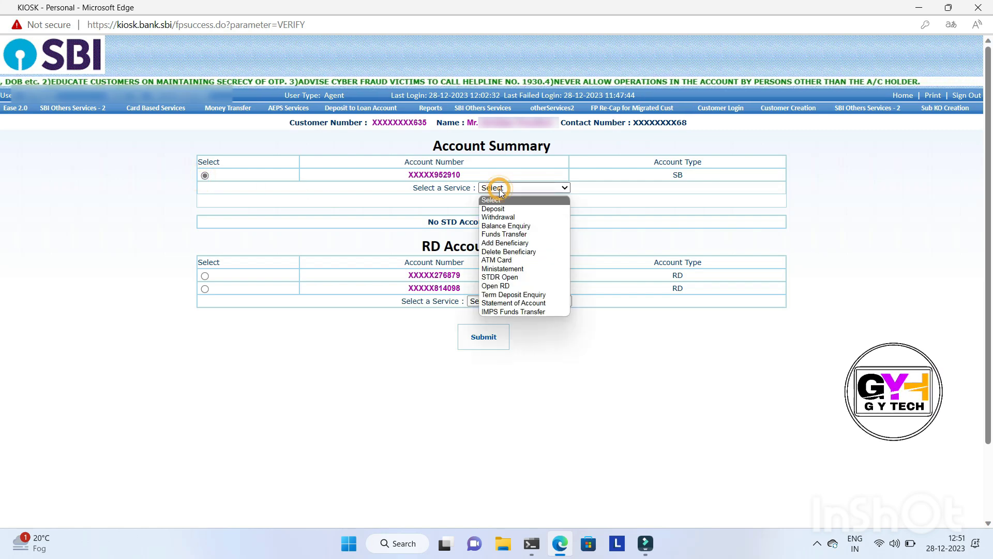
{"action": "left_click", "coordinate": [363, 220]}
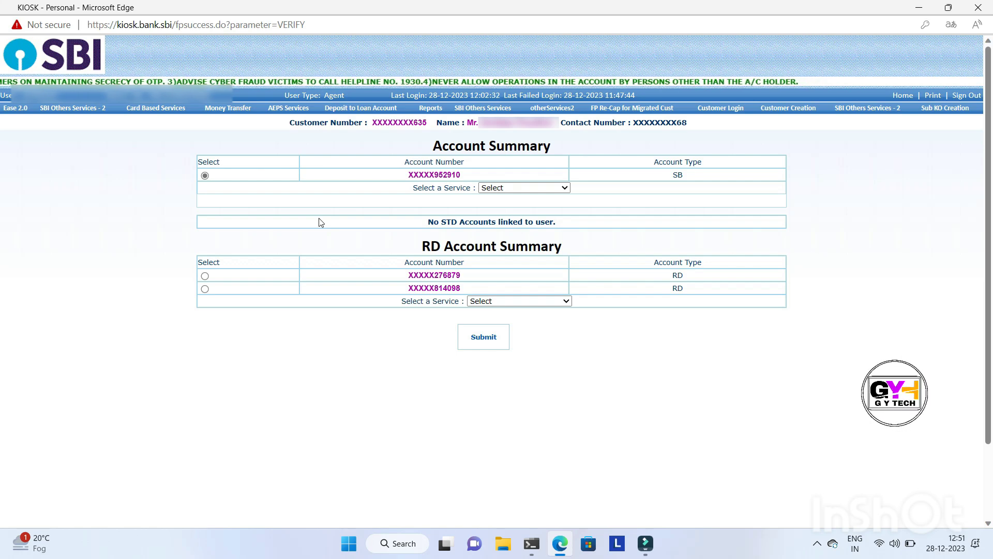
{"action": "left_click", "coordinate": [508, 189]}
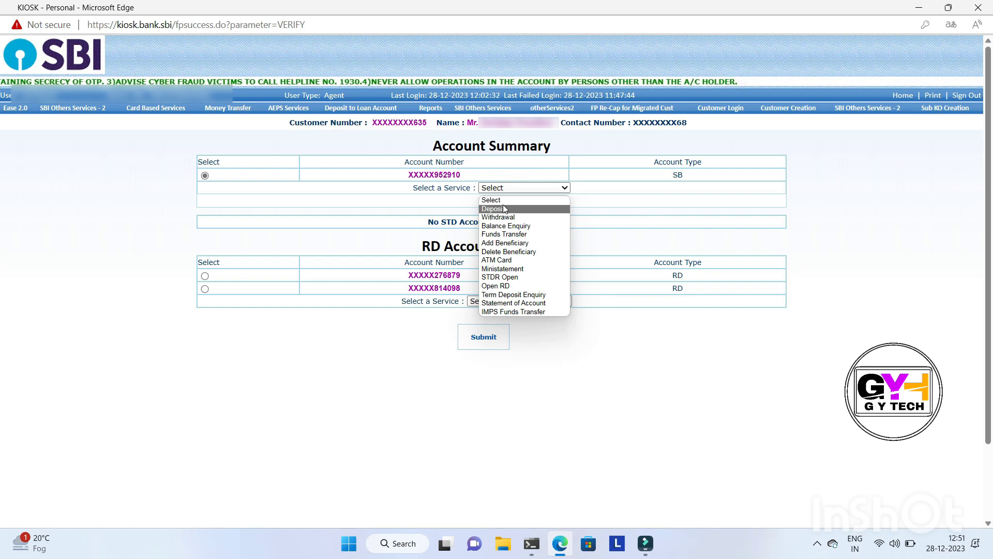
{"action": "left_click", "coordinate": [502, 208]}
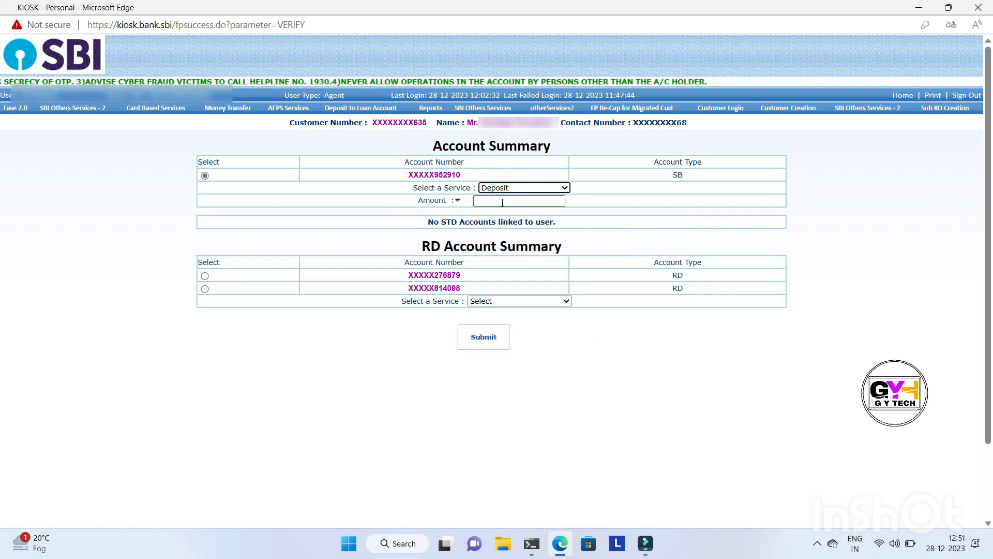
{"action": "left_click", "coordinate": [502, 202]}
{"action": "type", "text": "1000"}
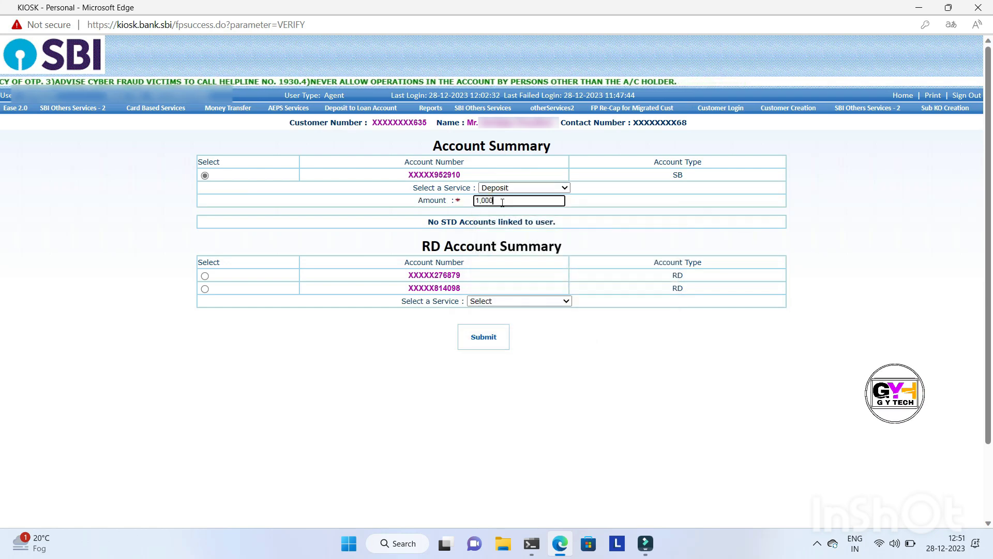
{"action": "left_click", "coordinate": [482, 344]}
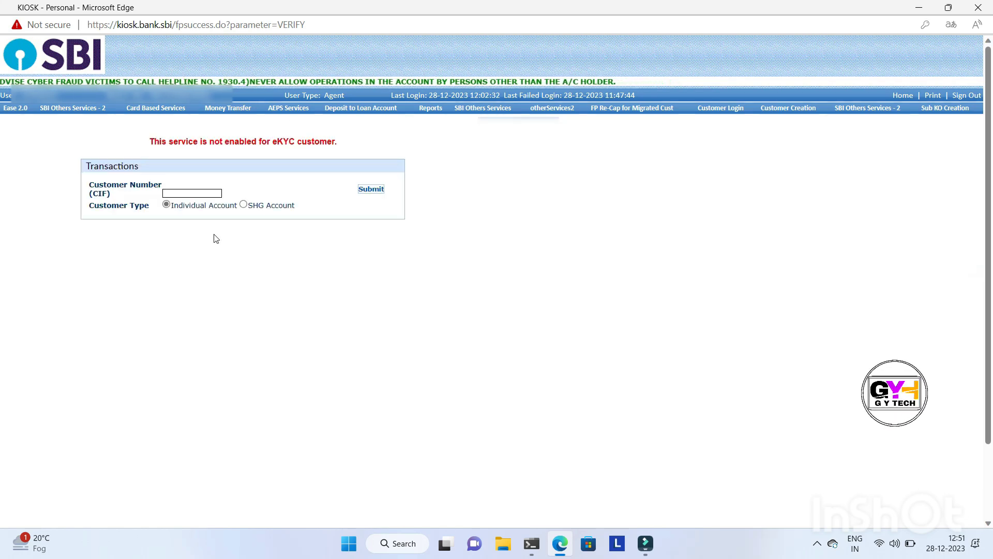
Submit the customer's CIF number again as an individual account and acknowledge the notice to reach the account summary
{"action": "left_click", "coordinate": [198, 192]}
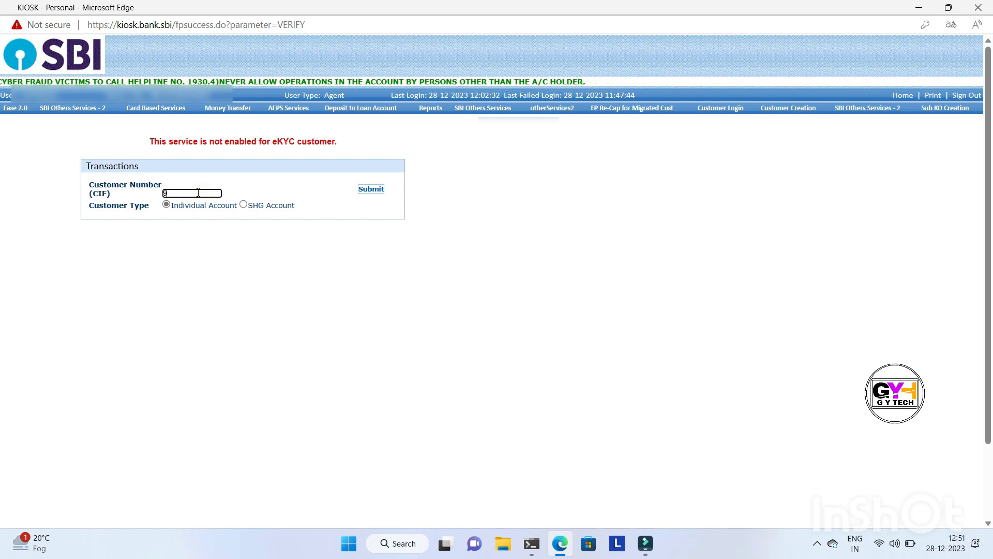
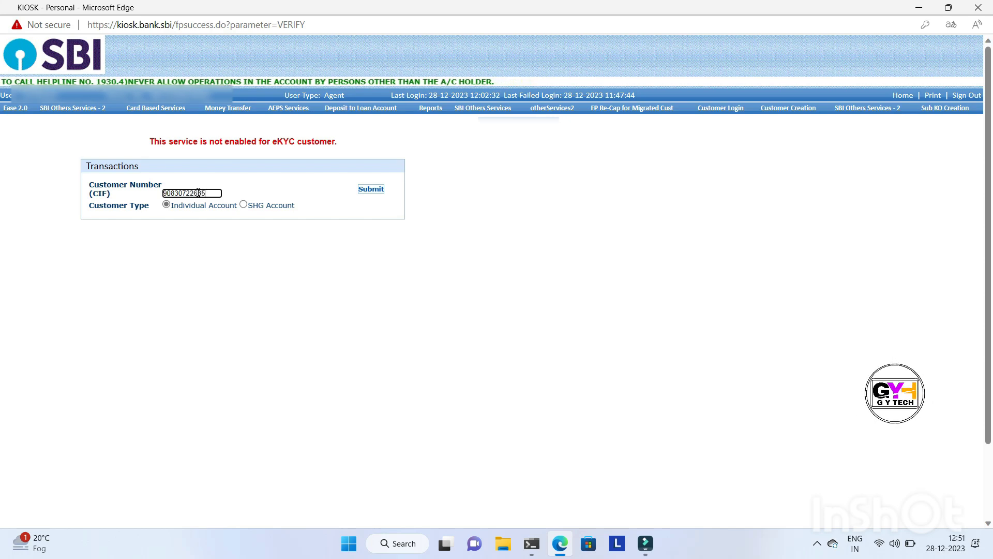
{"action": "left_click", "coordinate": [370, 189]}
{"action": "left_click", "coordinate": [612, 127]}
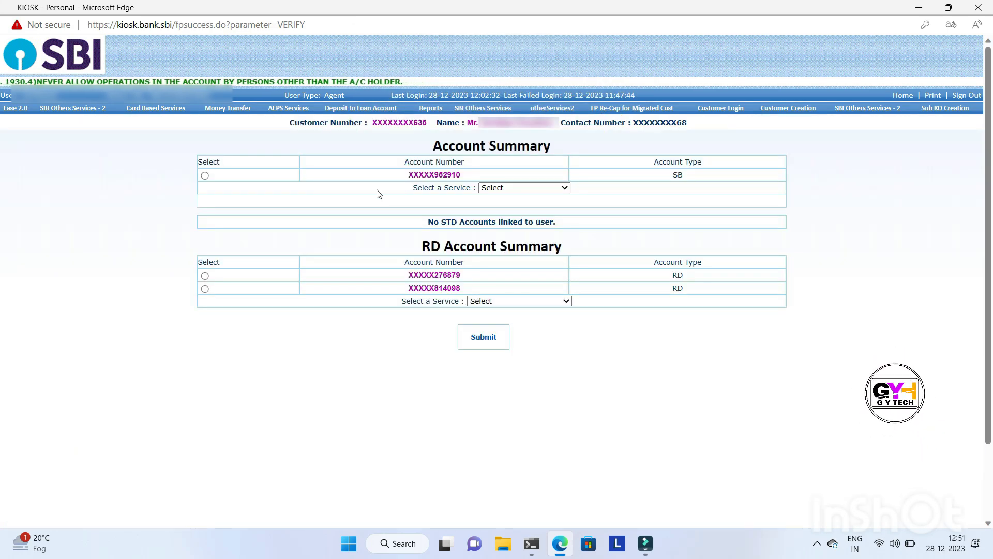
Try to submit a Withdrawal of 1000 from the customer's SB account
{"action": "left_click", "coordinate": [205, 175]}
{"action": "left_click", "coordinate": [500, 191]}
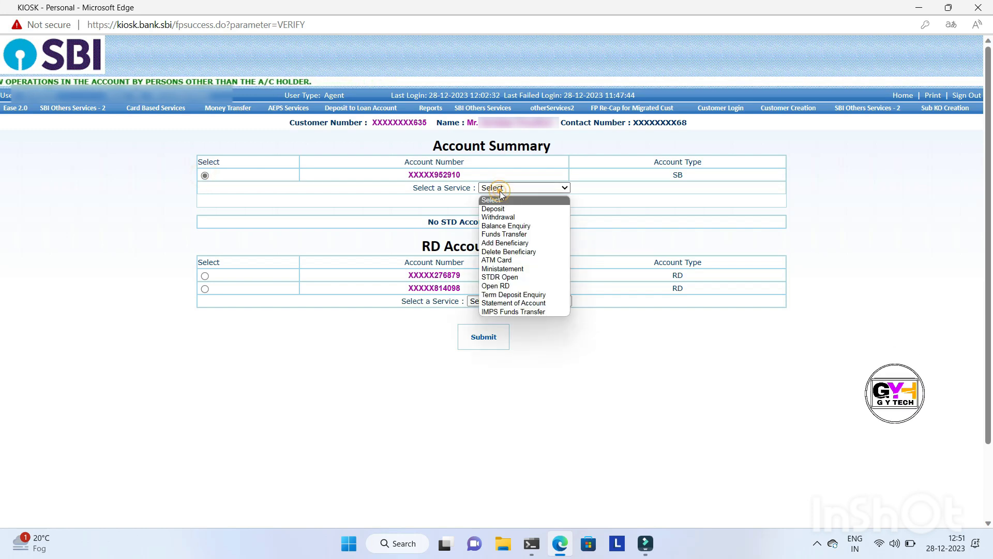
{"action": "left_click", "coordinate": [505, 218]}
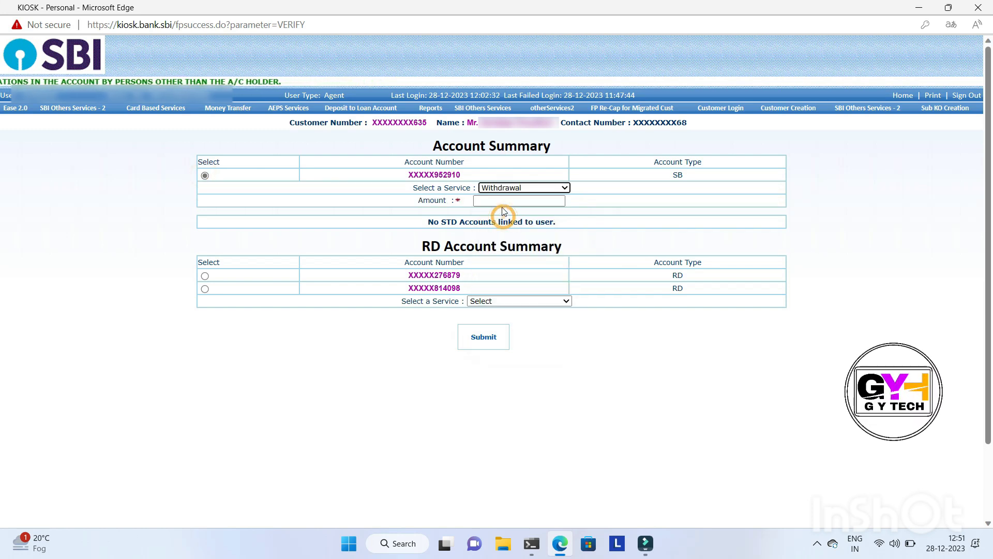
{"action": "left_click", "coordinate": [502, 201]}
{"action": "type", "text": "1,000"}
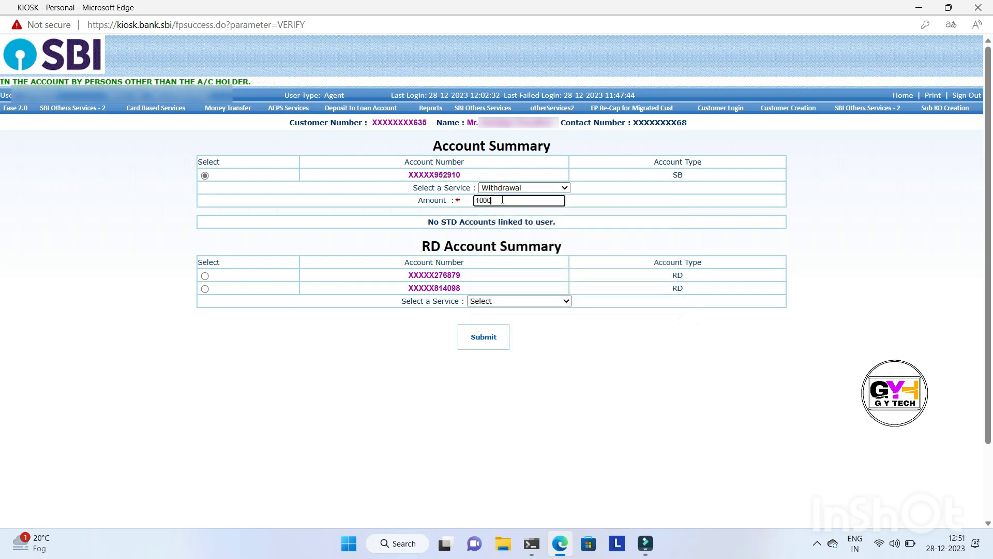
{"action": "left_click", "coordinate": [484, 337]}
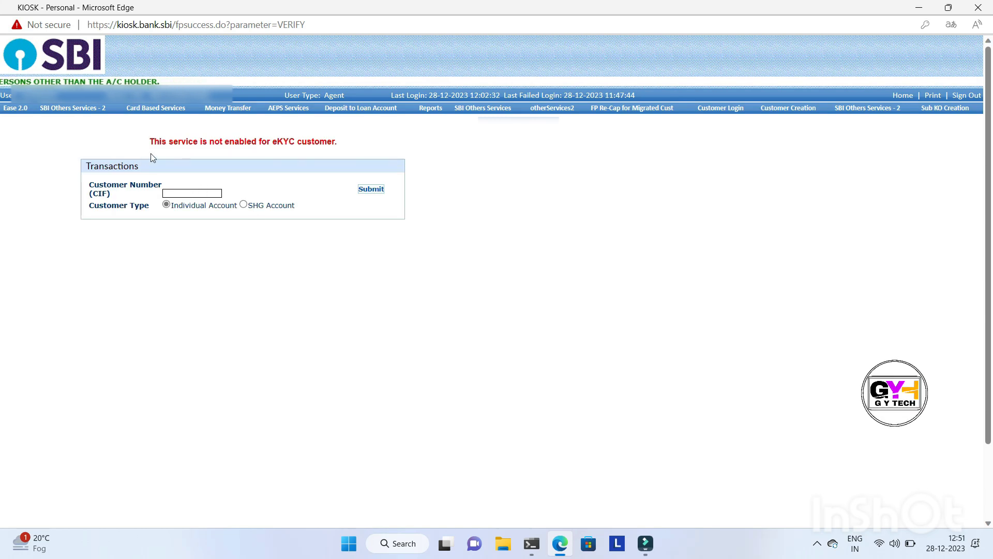
Log back in with the customer's CIF number and submit the Open RD service for the SB account
{"action": "left_click", "coordinate": [207, 193]}
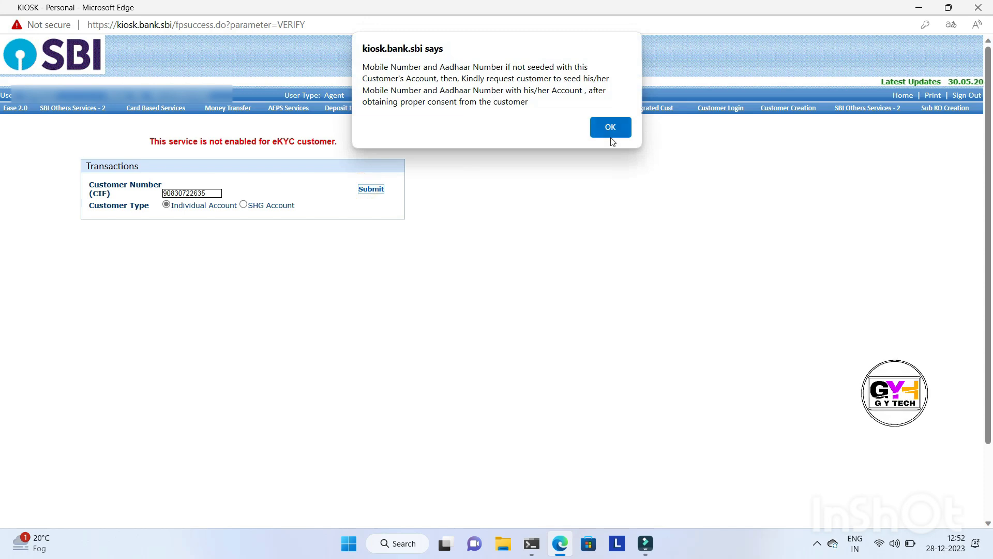
{"action": "left_click", "coordinate": [612, 135]}
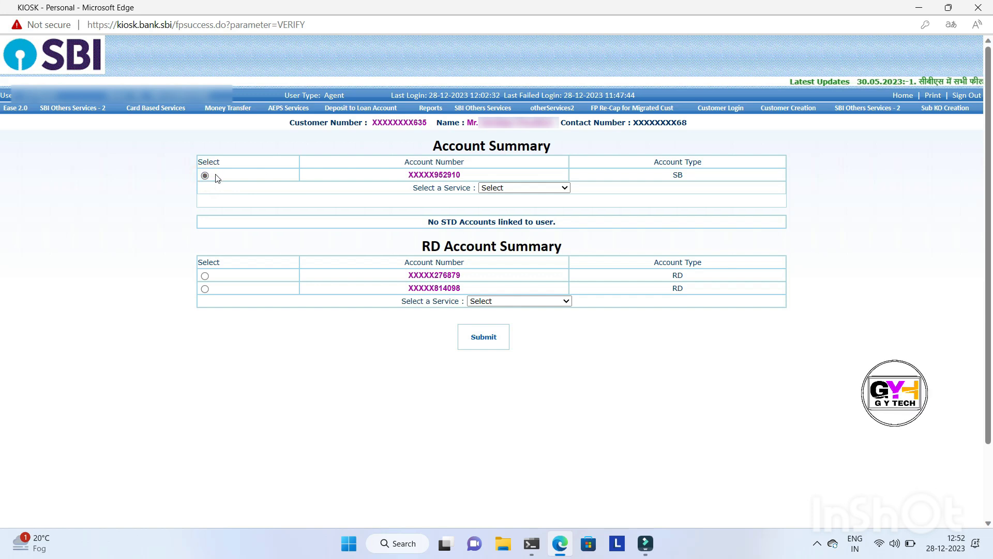
{"action": "left_click", "coordinate": [502, 188]}
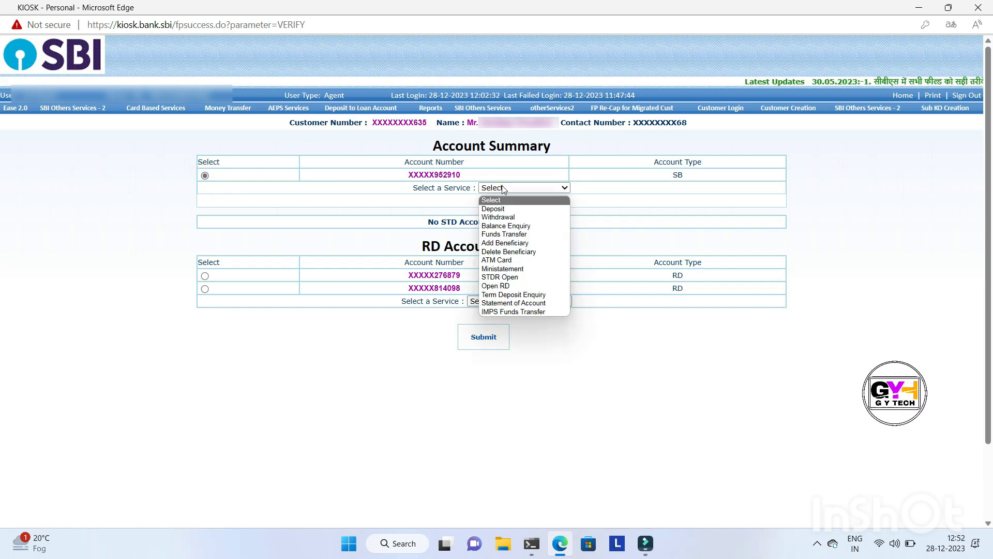
{"action": "left_click", "coordinate": [505, 288]}
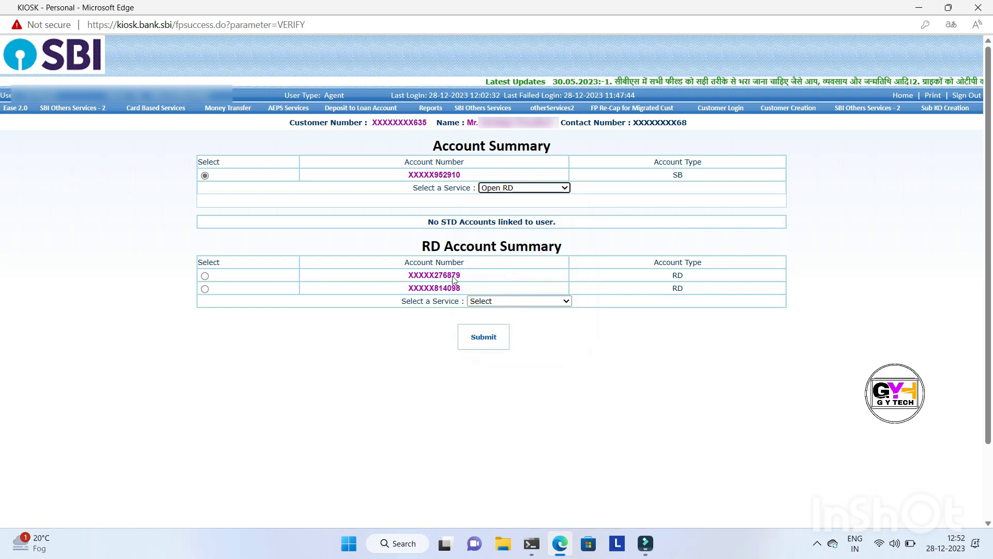
{"action": "left_click", "coordinate": [484, 344]}
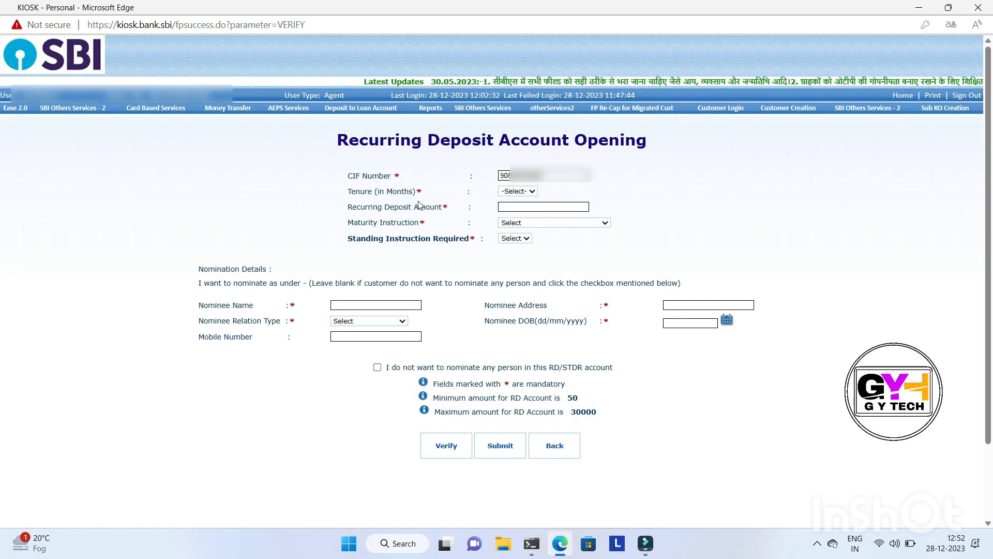
Set the recurring deposit's tenure to 6 months and its amount to 100
{"action": "left_click", "coordinate": [514, 191]}
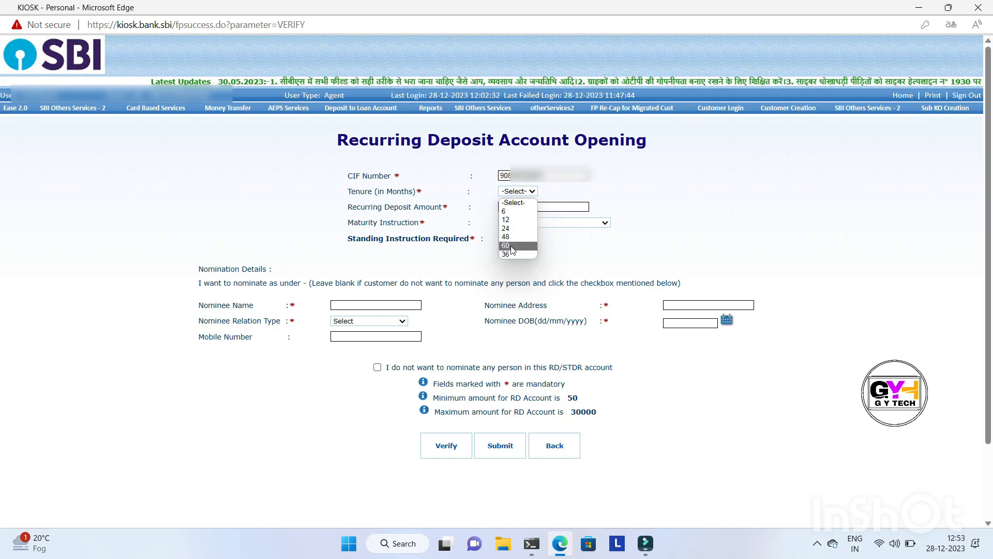
{"action": "left_click", "coordinate": [519, 212]}
{"action": "left_click", "coordinate": [518, 207]}
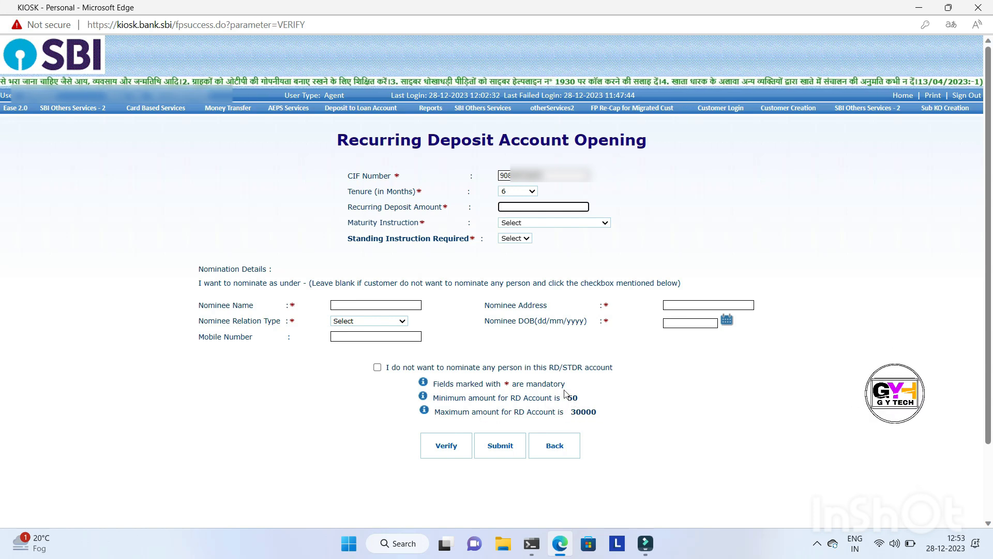
{"action": "type", "text": "100"}
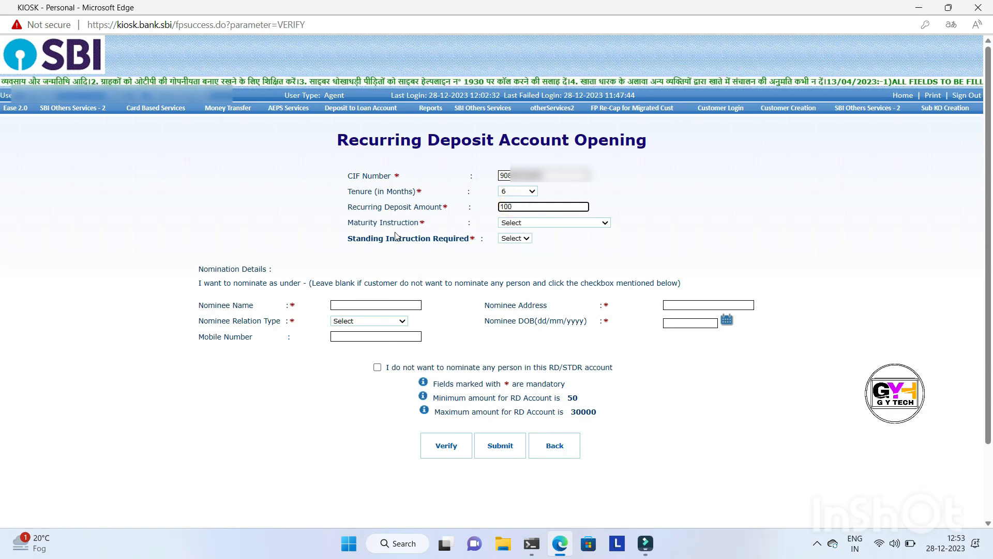
Set the maturity instruction to Payback Principal and Interest and the standing instruction required to Yes
{"action": "left_click", "coordinate": [512, 224]}
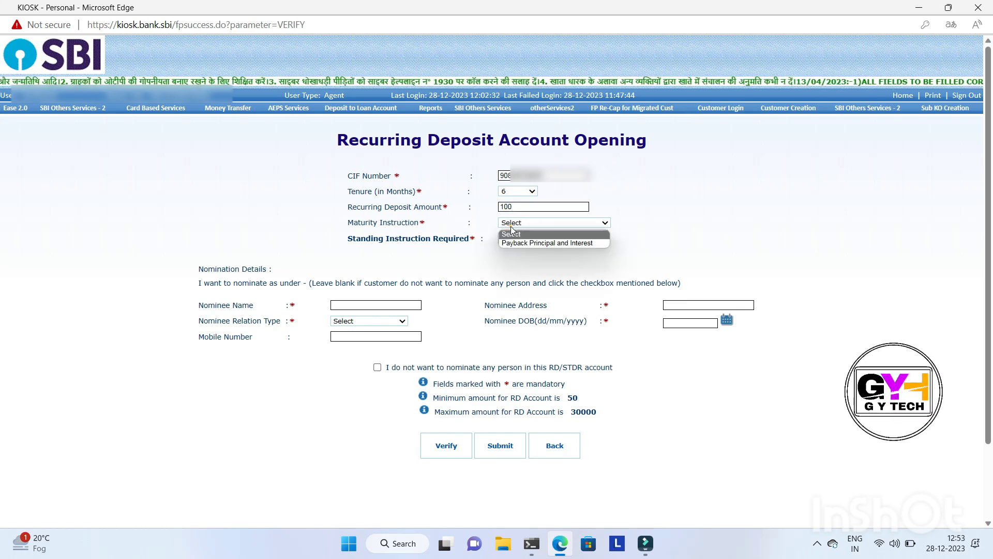
{"action": "left_click", "coordinate": [559, 244]}
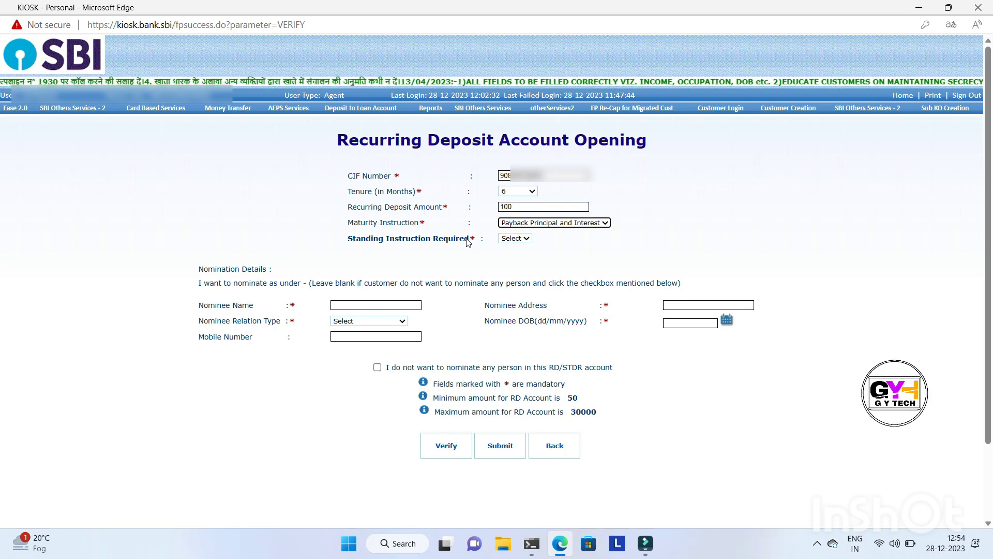
{"action": "left_click", "coordinate": [513, 238]}
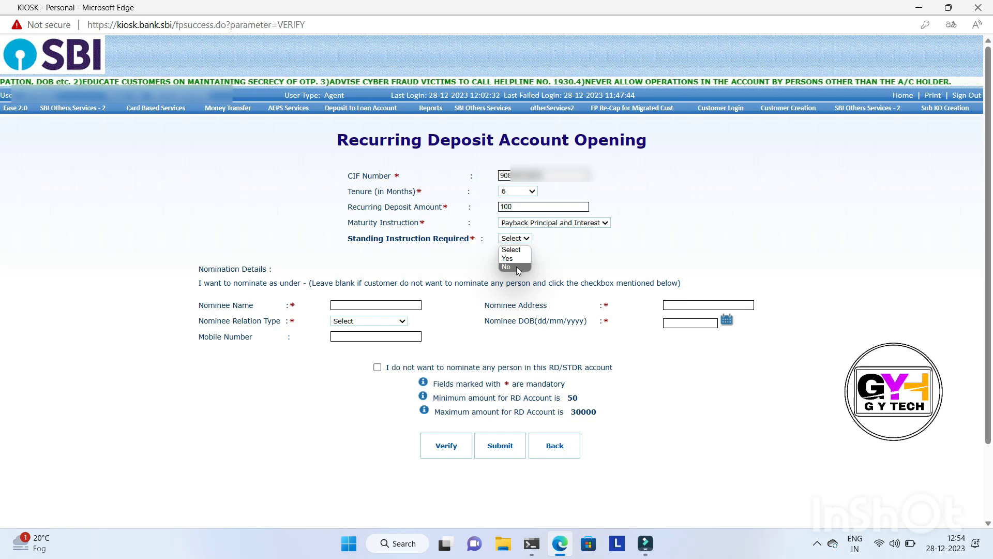
{"action": "left_click", "coordinate": [516, 266]}
{"action": "left_click", "coordinate": [518, 239]}
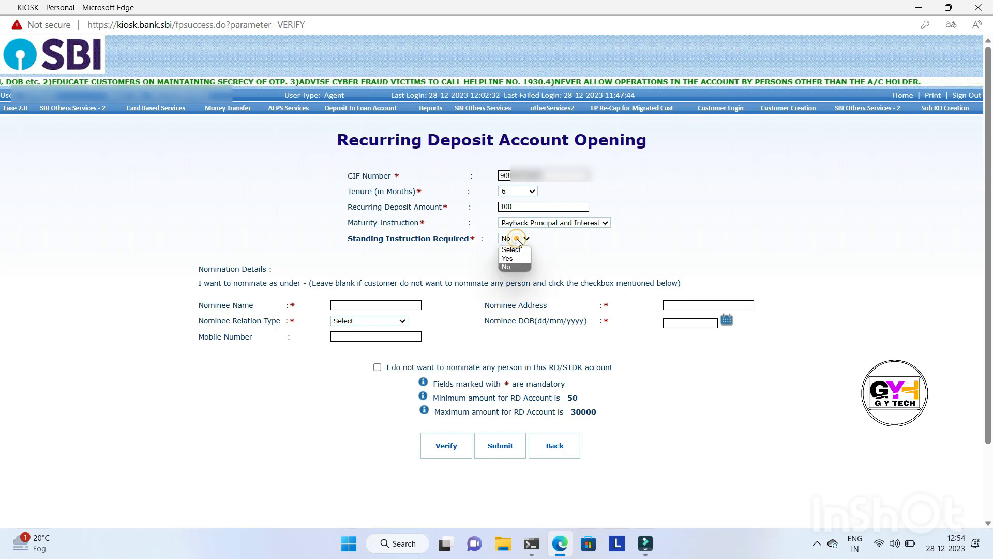
{"action": "left_click", "coordinate": [518, 260]}
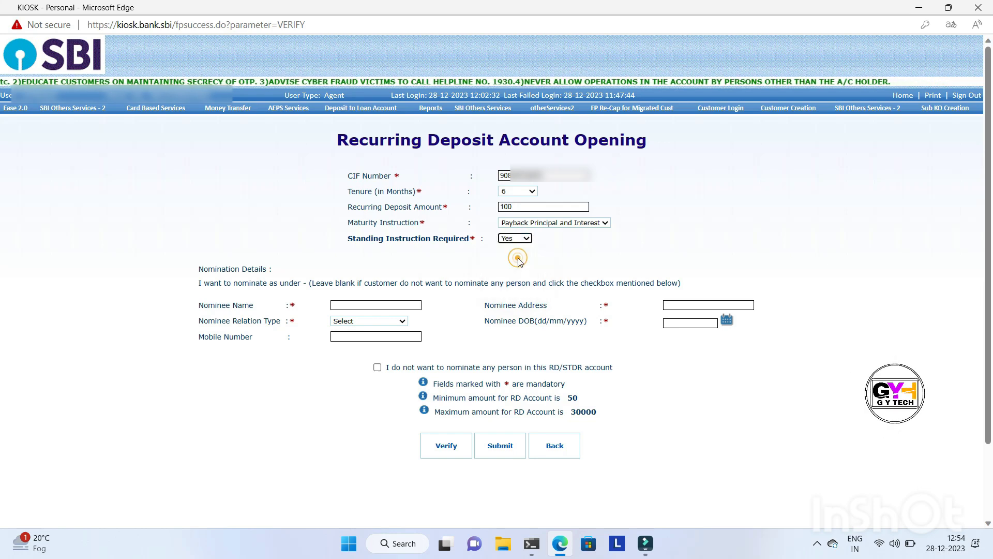
Fill in the nominee's name and address in the nomination details
{"action": "left_click", "coordinate": [370, 305]}
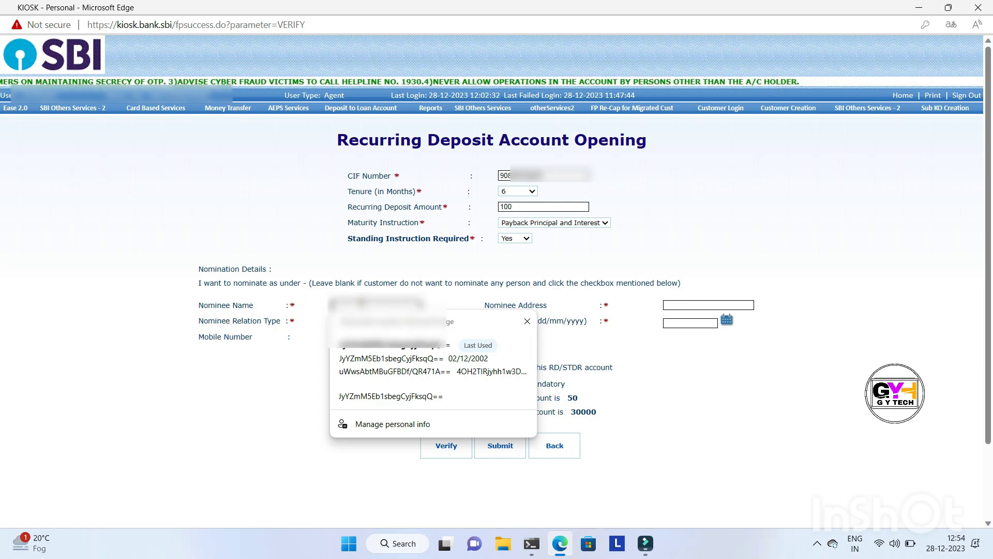
{"action": "left_click", "coordinate": [362, 303]}
{"action": "type", "text": "****"}
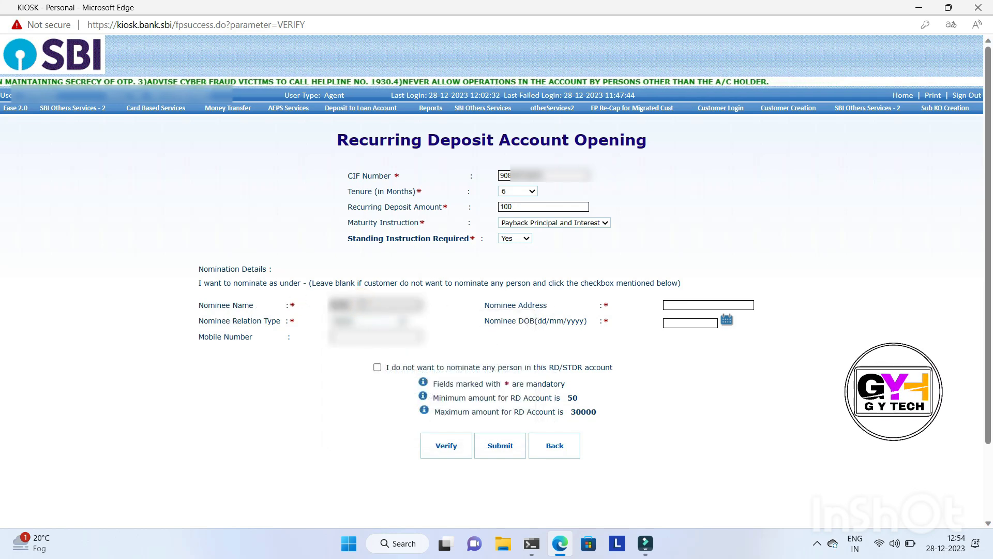
{"action": "left_click", "coordinate": [691, 306]}
{"action": "type", "text": "************"}
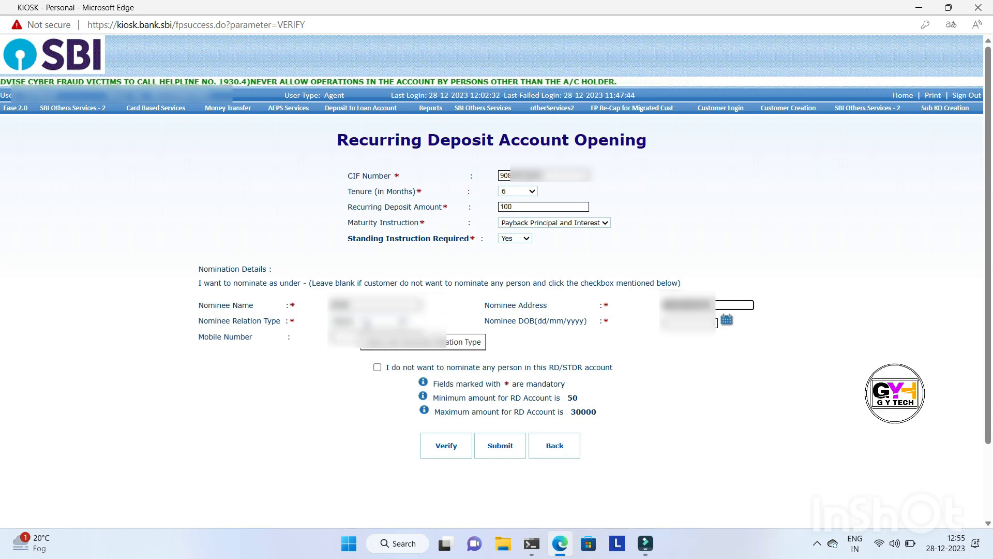
Set the nominee relation type to SISTER
{"action": "left_click", "coordinate": [366, 326]}
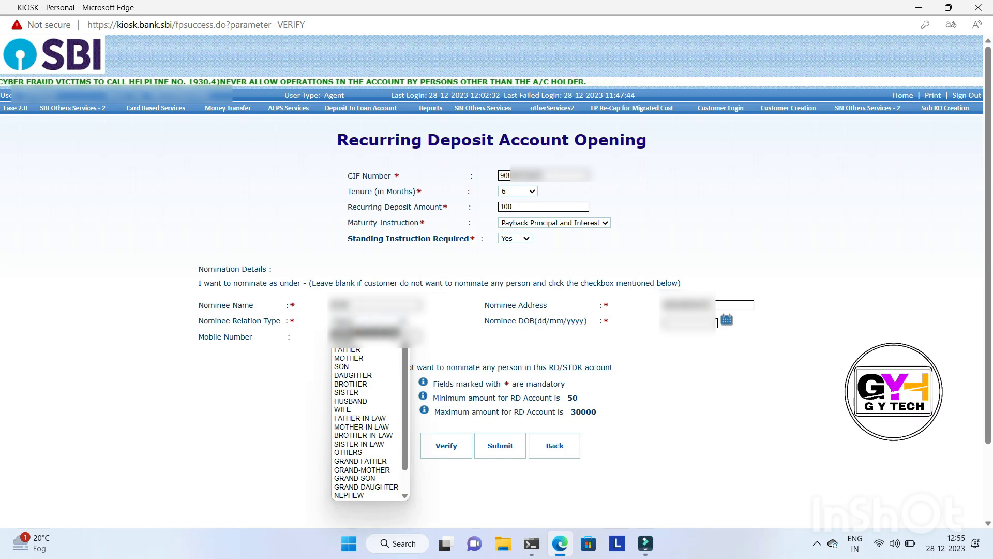
{"action": "mouse_move", "coordinate": [405, 374]}
{"action": "left_mouse_down"}
{"action": "mouse_move", "coordinate": [411, 415]}
{"action": "mouse_move", "coordinate": [402, 368]}
{"action": "left_mouse_up"}
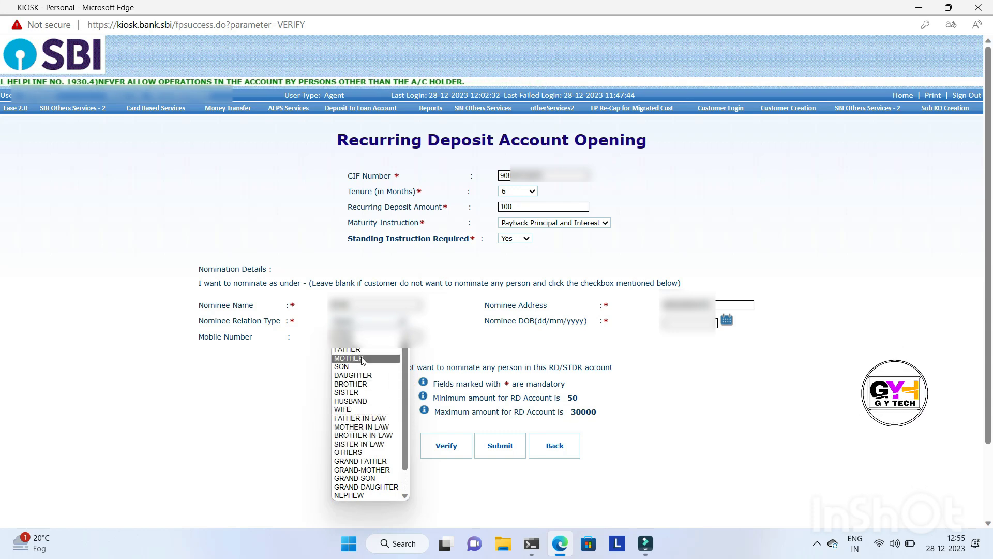
{"action": "left_click", "coordinate": [362, 394]}
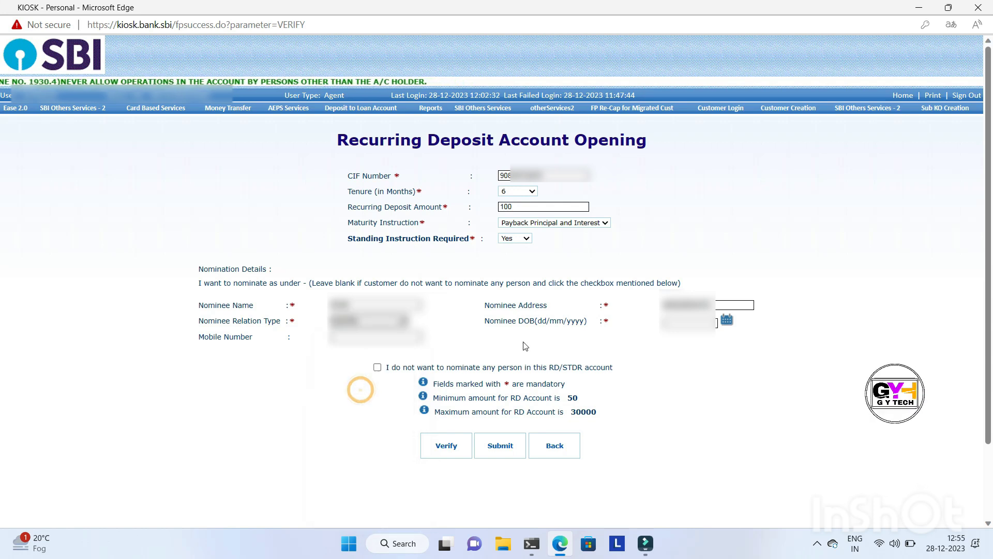
{"action": "left_click", "coordinate": [727, 320]}
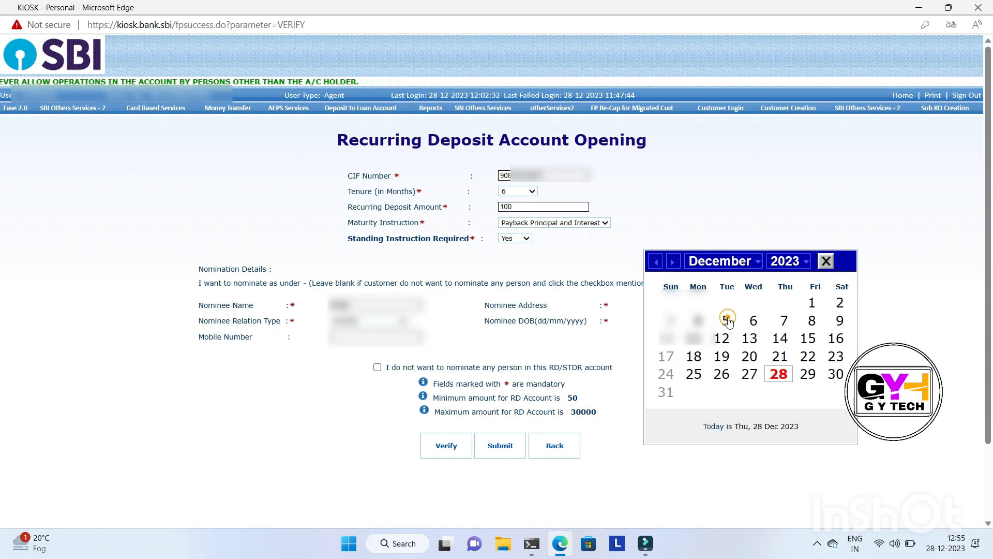
{"action": "left_click", "coordinate": [806, 264]}
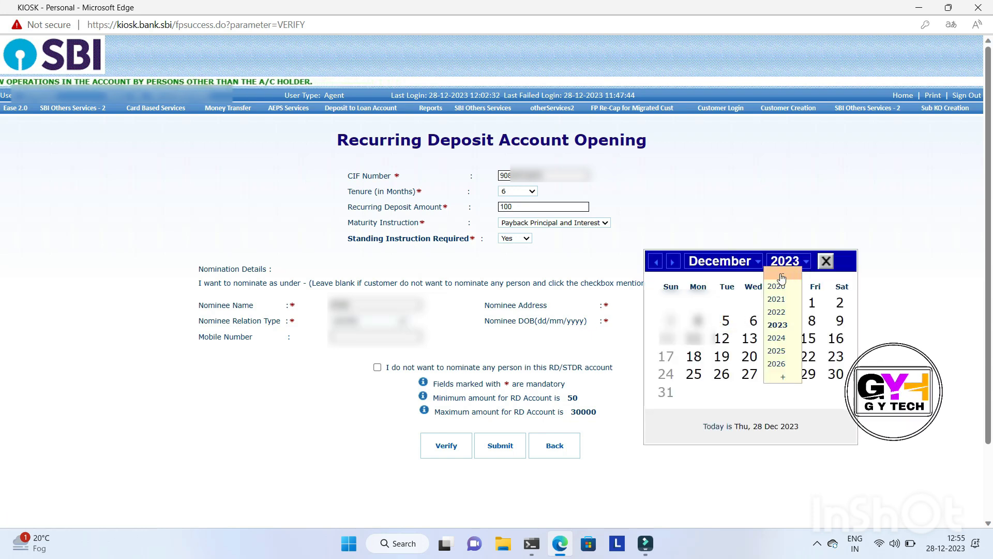
{"action": "left_click", "coordinate": [781, 277]}
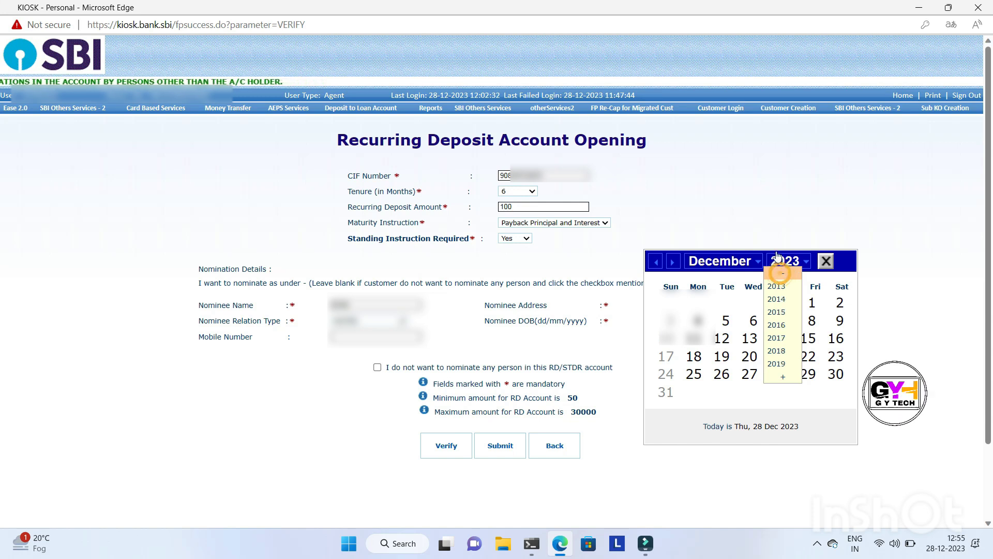
{"action": "left_click", "coordinate": [767, 228]}
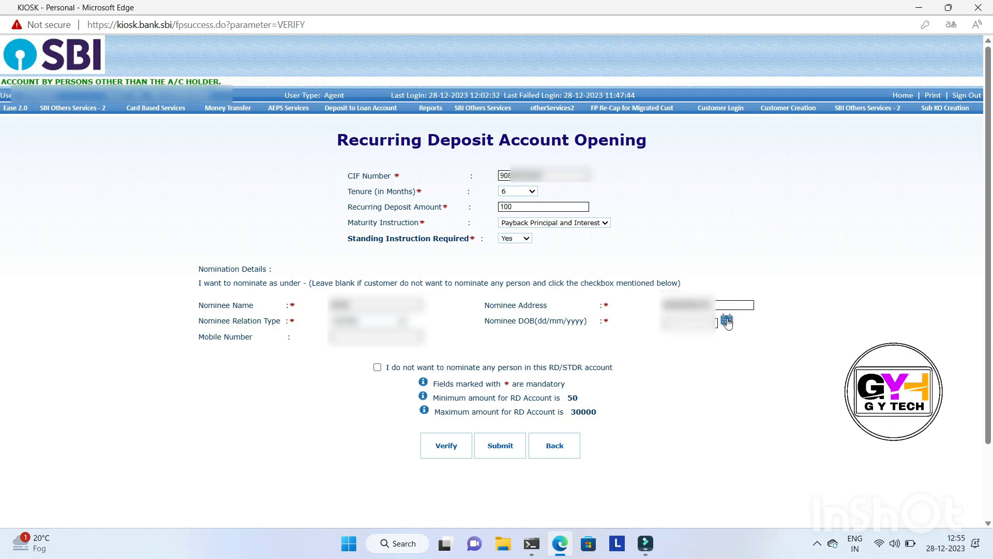
Choose the nominee's date of birth in the calendar and leave the mobile number blank
{"action": "left_click", "coordinate": [728, 322]}
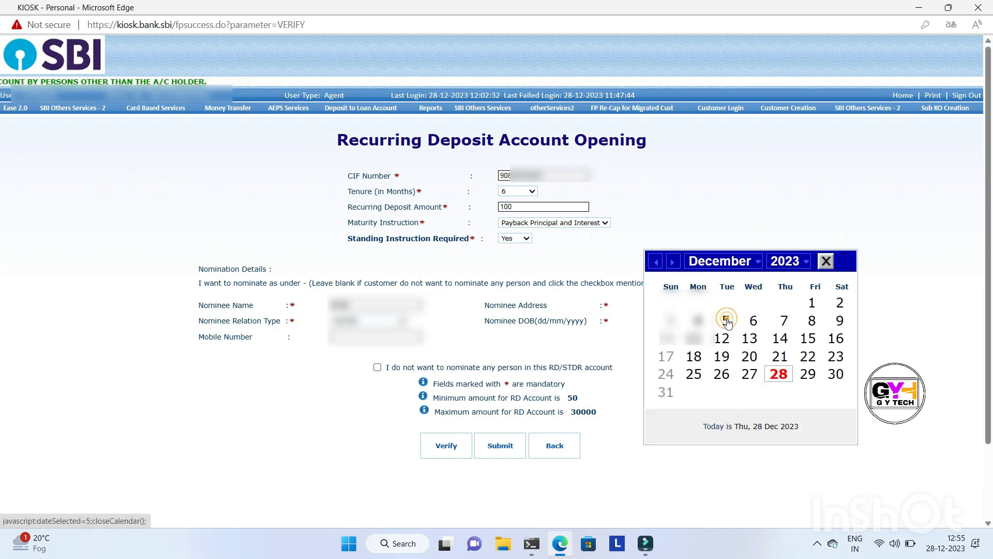
{"action": "left_click", "coordinate": [806, 264]}
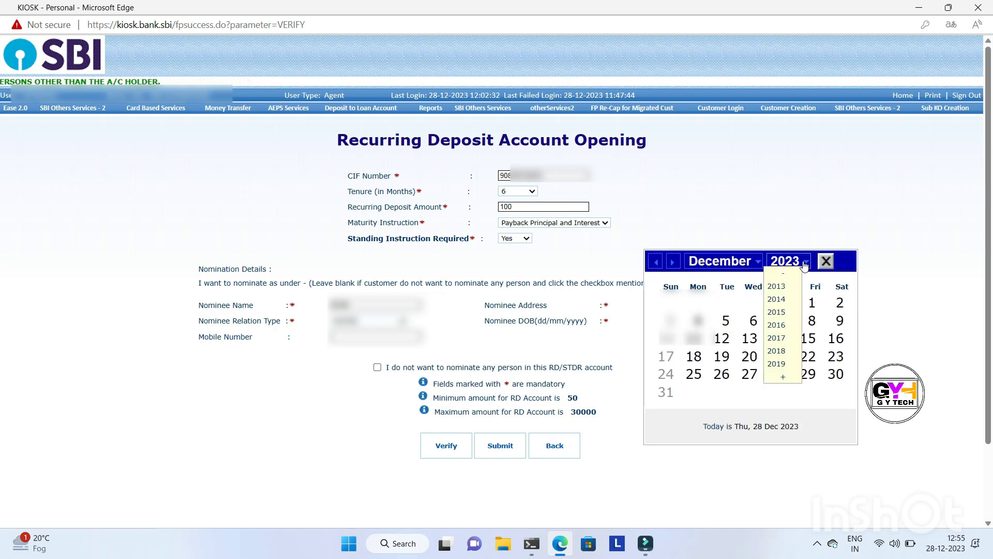
{"action": "left_click_drag", "start_coordinate": [782, 277], "coordinate": [782, 289]}
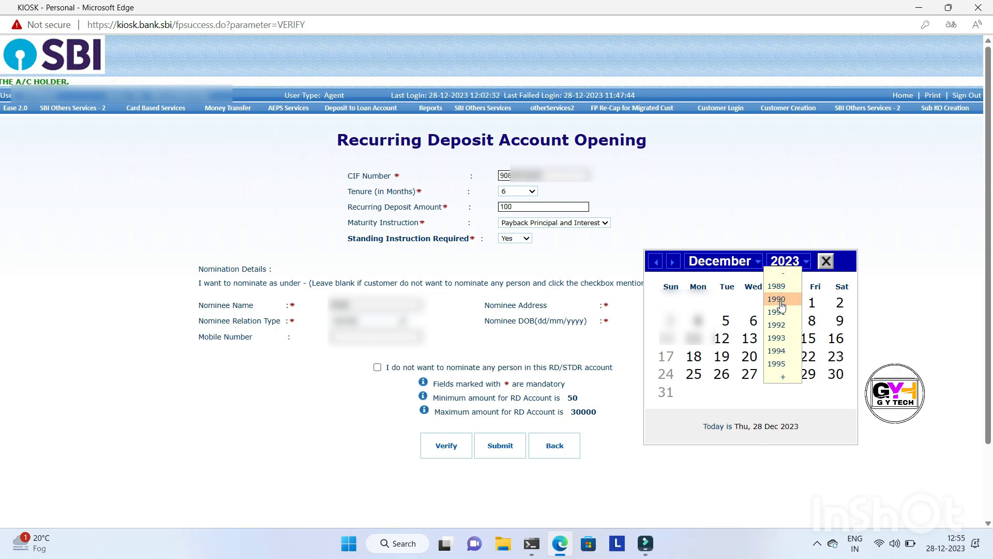
{"action": "left_click", "coordinate": [780, 300]}
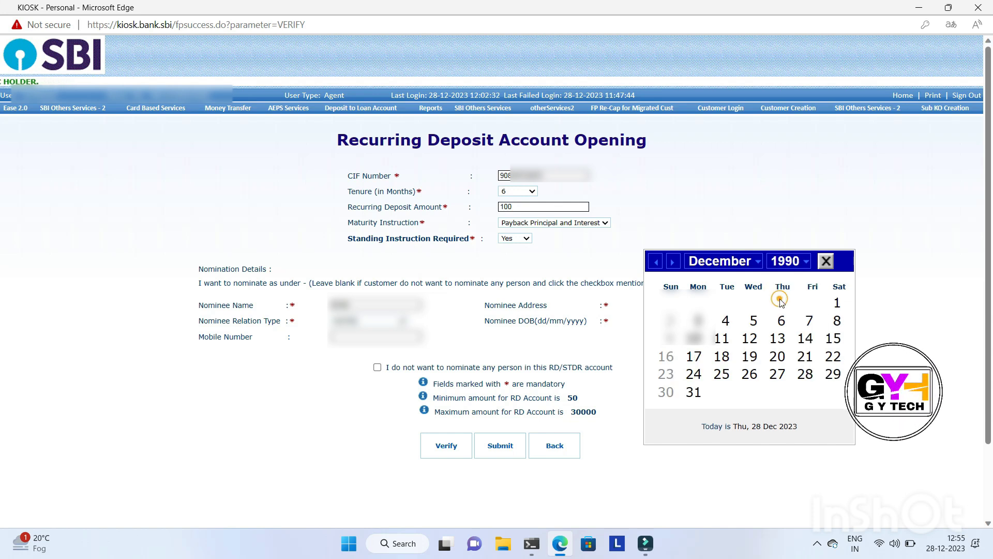
{"action": "left_click", "coordinate": [761, 263]}
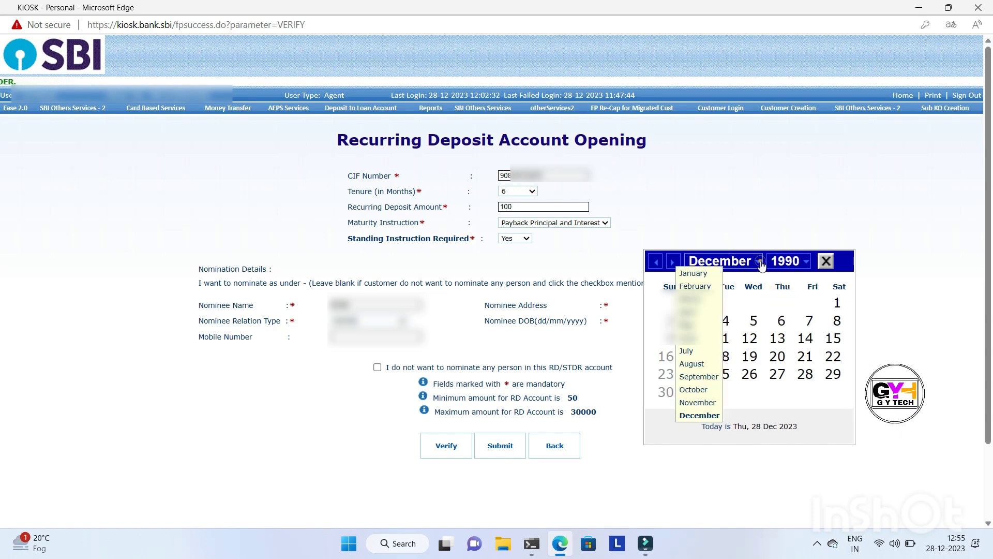
{"action": "left_click", "coordinate": [697, 274]}
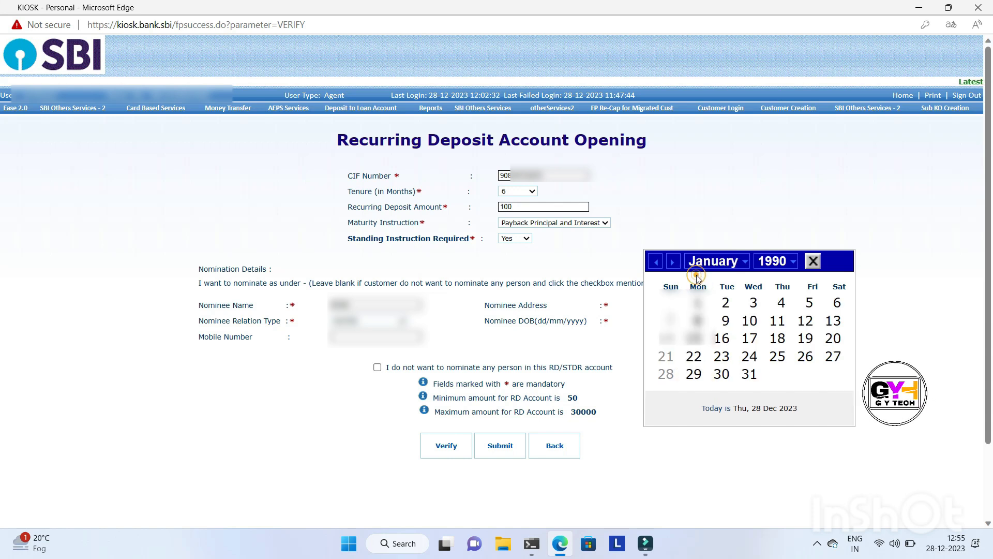
{"action": "left_click", "coordinate": [755, 303]}
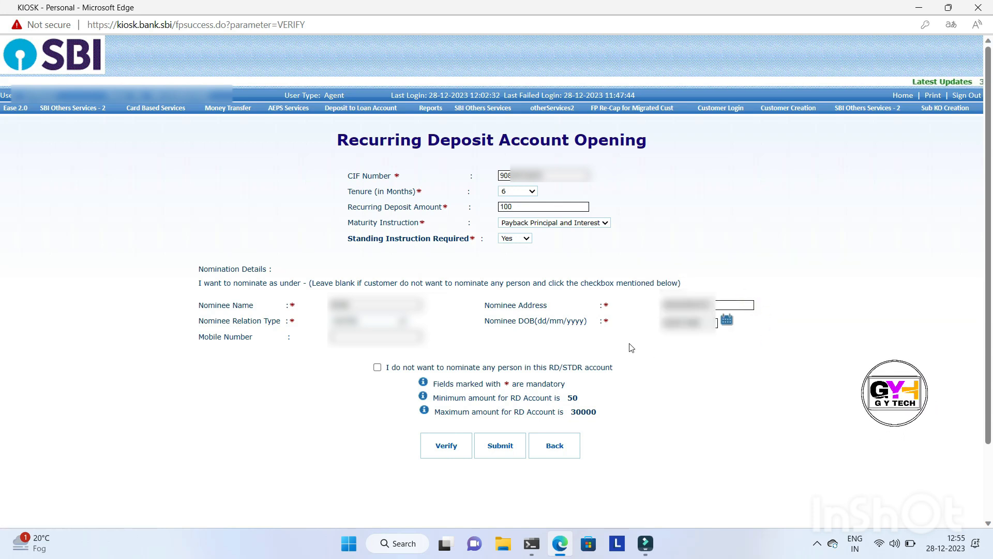
{"action": "left_click", "coordinate": [389, 339]}
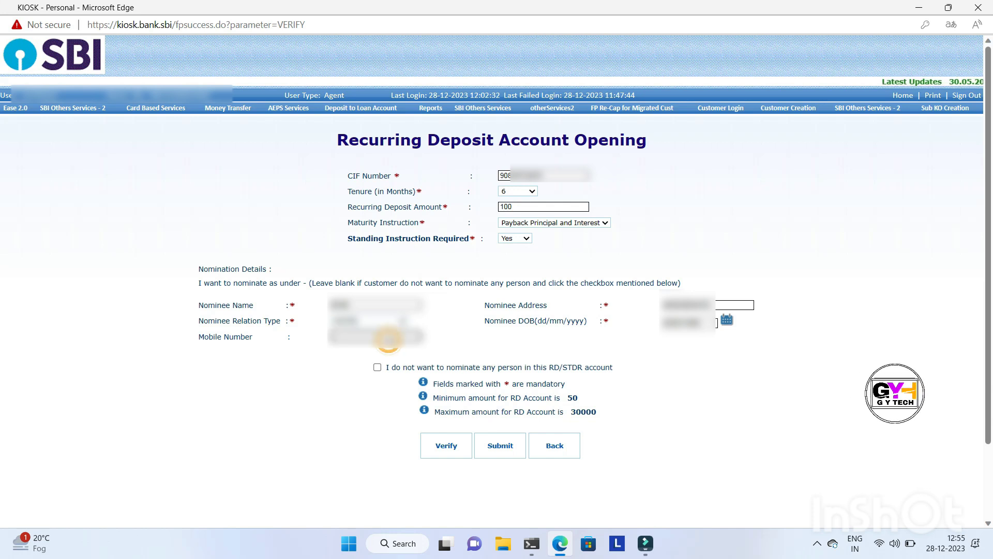
{"action": "left_click", "coordinate": [485, 358]}
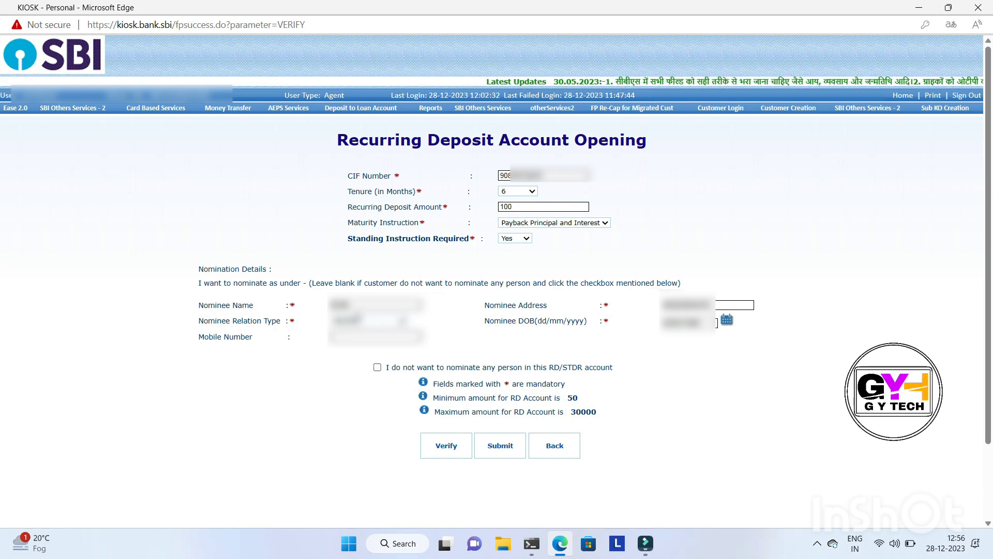
Opt out of nominating any person in this RD/STDR account
{"action": "left_click", "coordinate": [378, 368]}
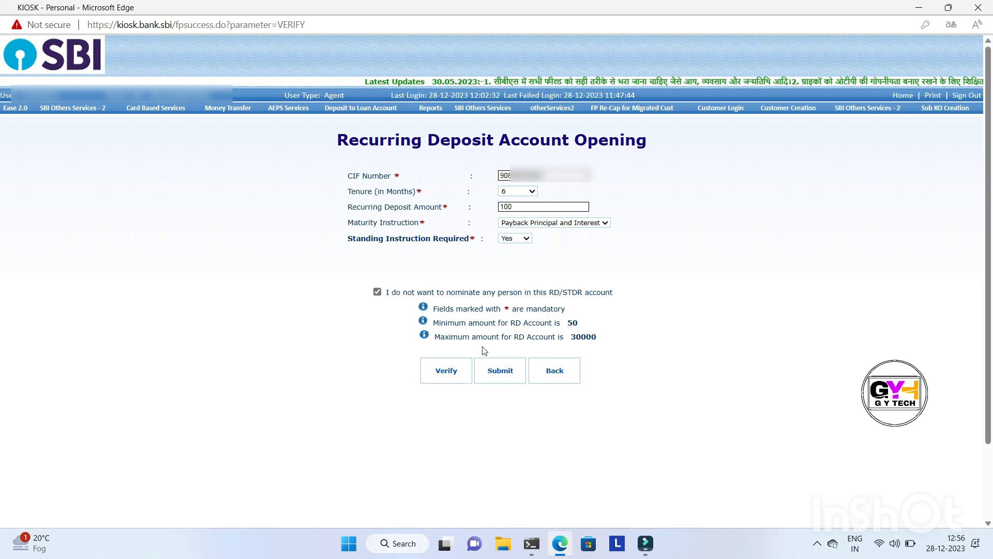
{"action": "right_click", "coordinate": [532, 278]}
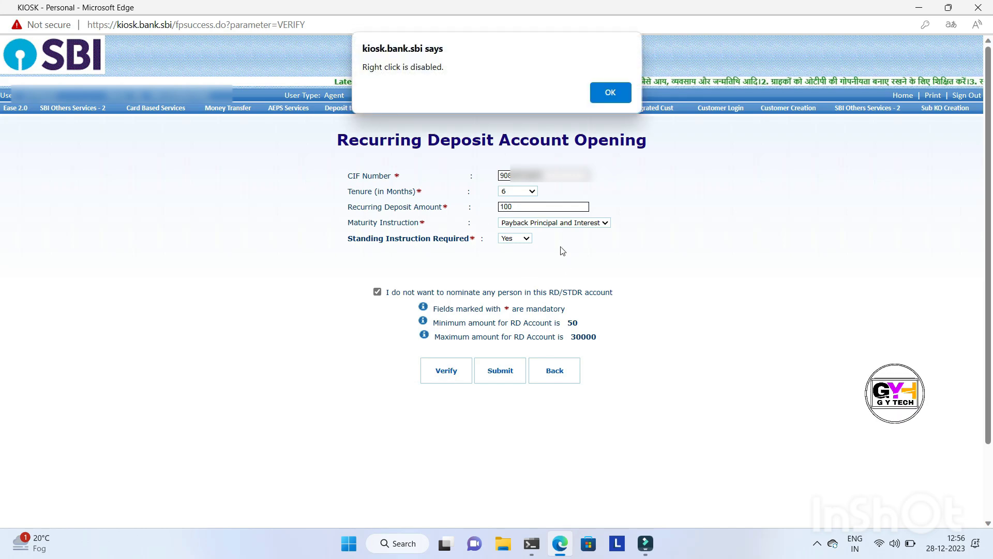
{"action": "left_click", "coordinate": [609, 94]}
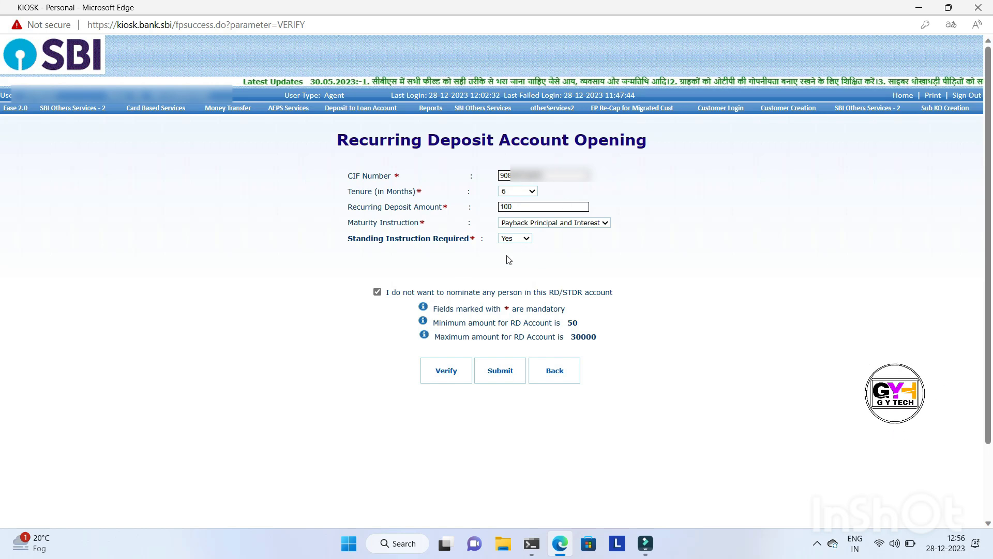
{"action": "key", "text": "super+n"}
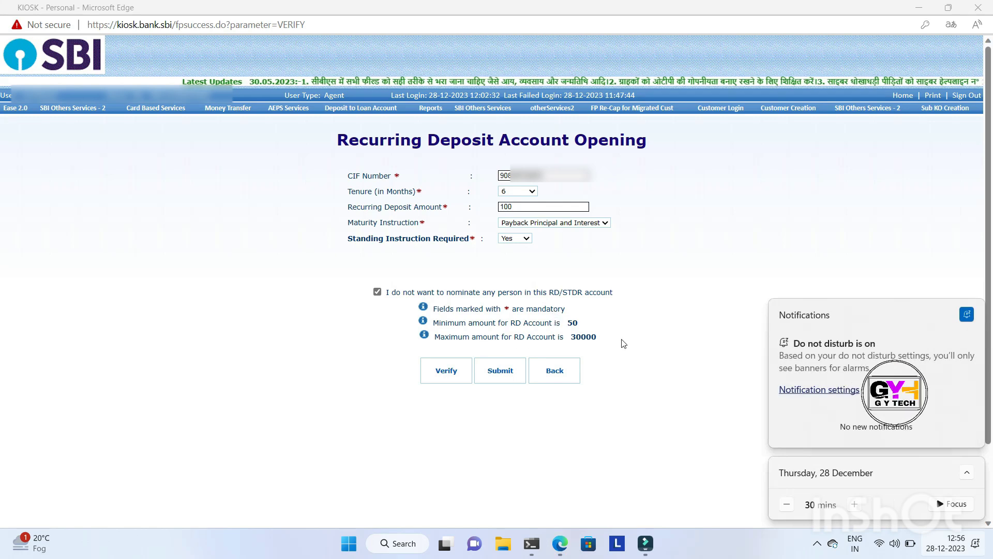
{"action": "left_click", "coordinate": [672, 344]}
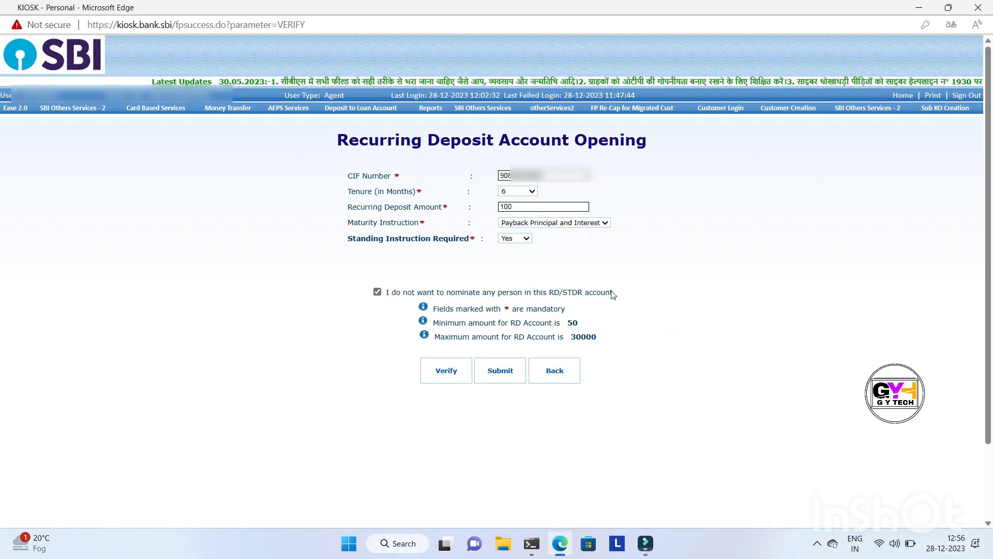
Verify the recurring deposit details and accept the monthly automatic debit through the standing instruction
{"action": "left_click", "coordinate": [449, 373]}
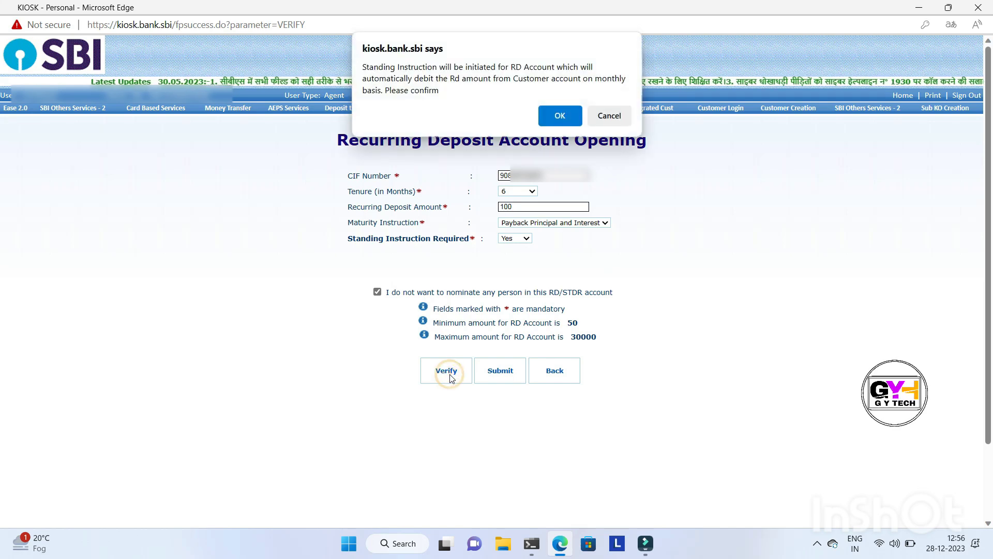
{"action": "left_click", "coordinate": [505, 254]}
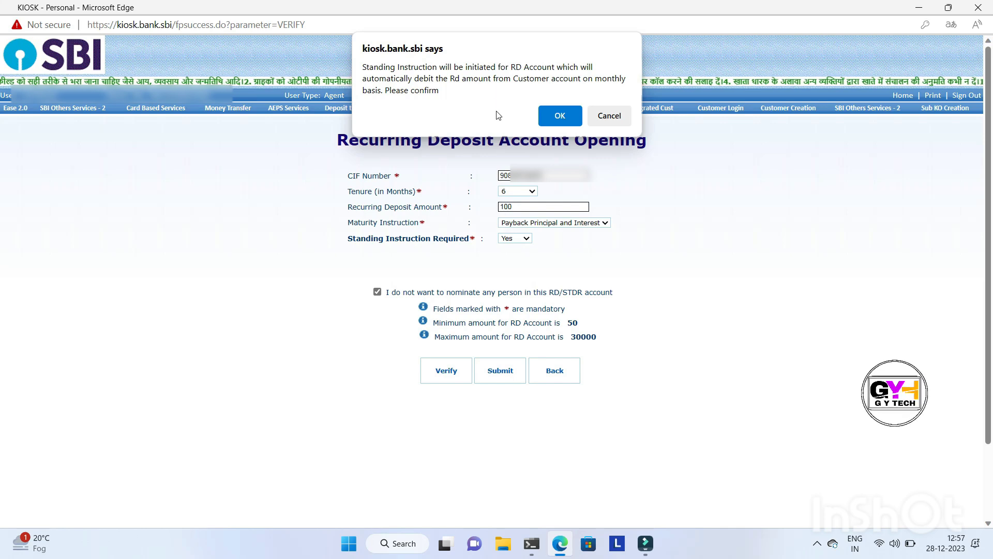
{"action": "left_click", "coordinate": [559, 118]}
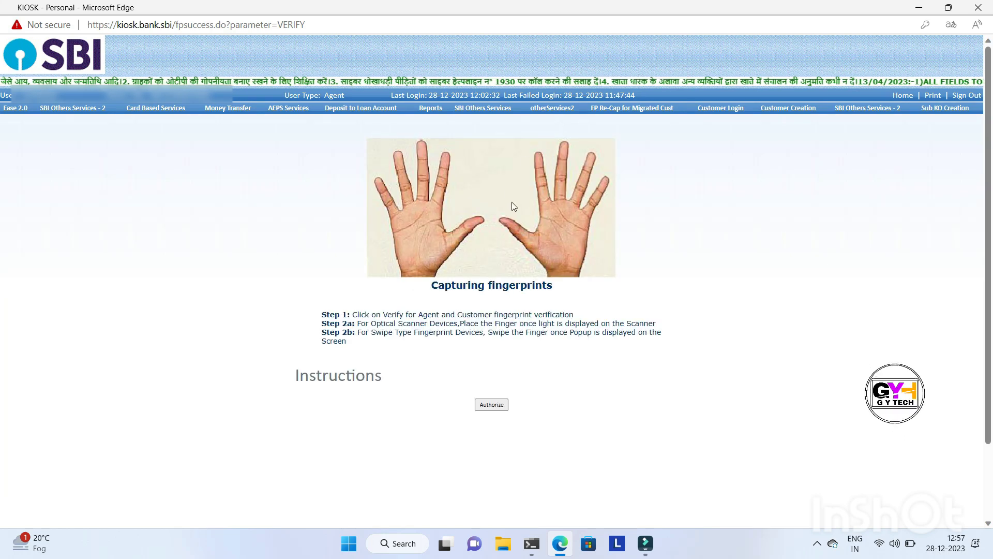
Authorize the customer's fingerprint using the right hand thumb and acknowledge the authentication
{"action": "left_click", "coordinate": [515, 231]}
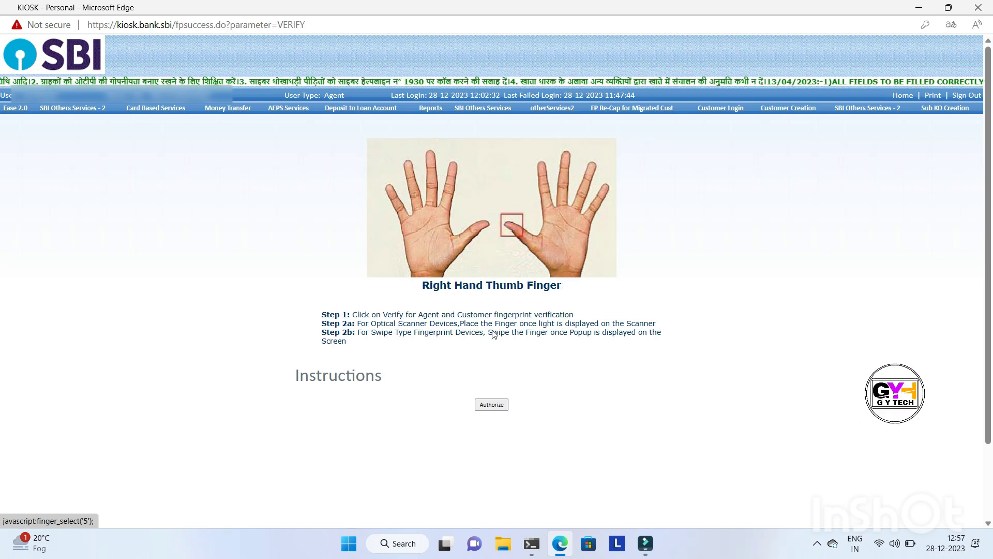
{"action": "left_click", "coordinate": [493, 407]}
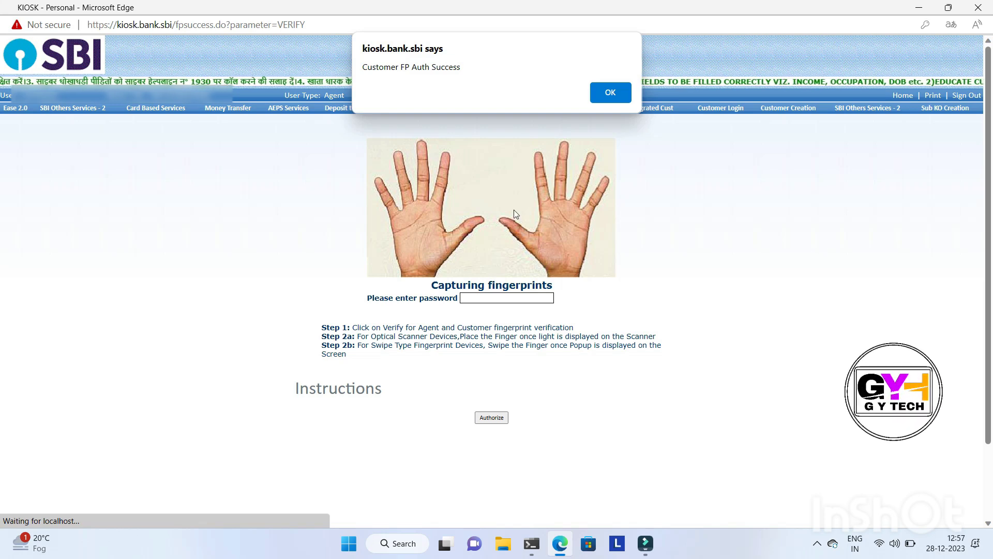
{"action": "left_click", "coordinate": [614, 93]}
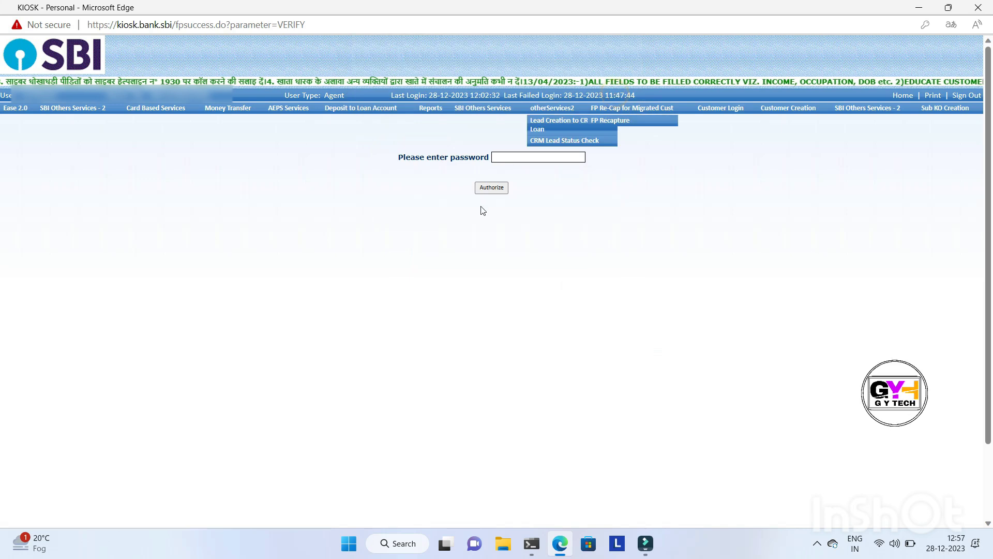
Enter the agent's transaction password, authorize it and accept the password prompt
{"action": "left_click", "coordinate": [540, 156]}
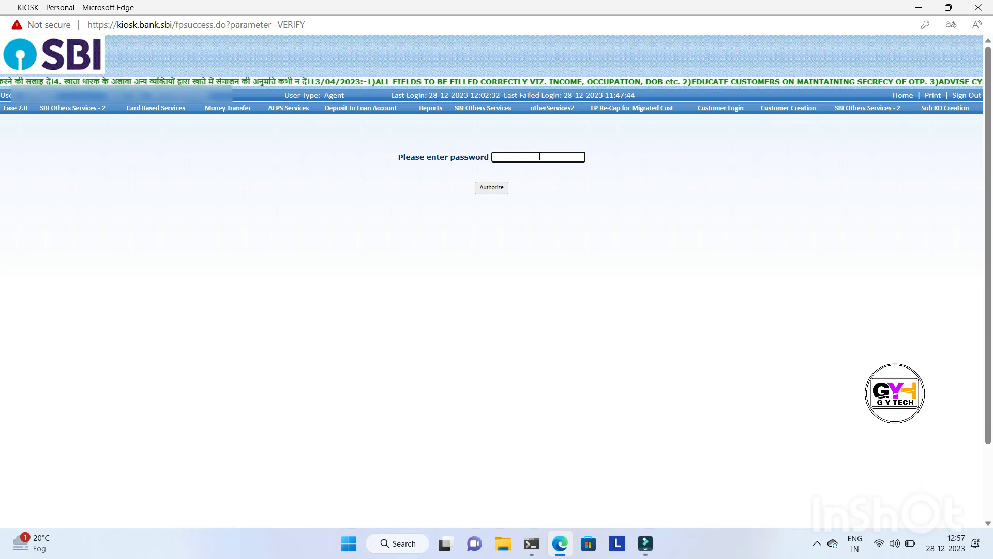
{"action": "type", "text": "••••"}
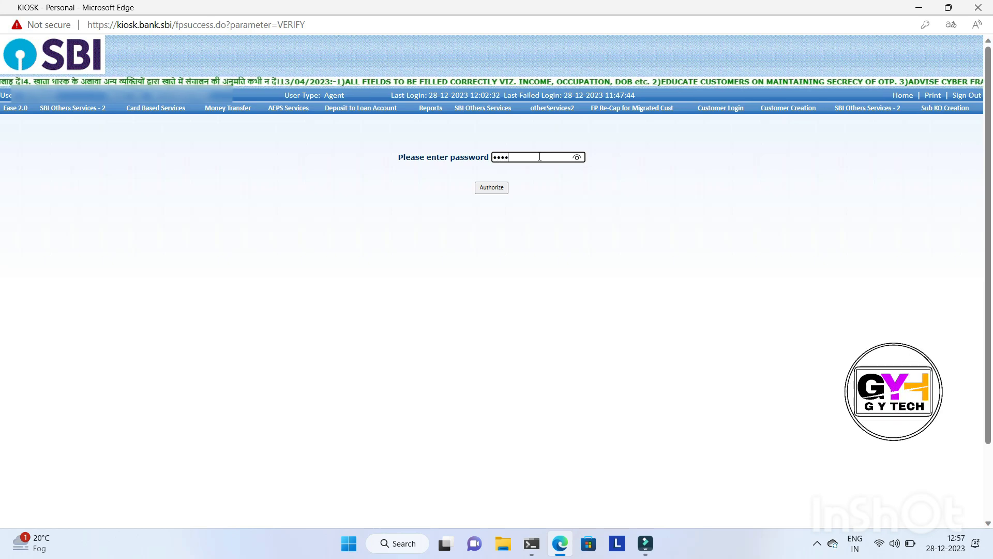
{"action": "type", "text": "•••••"}
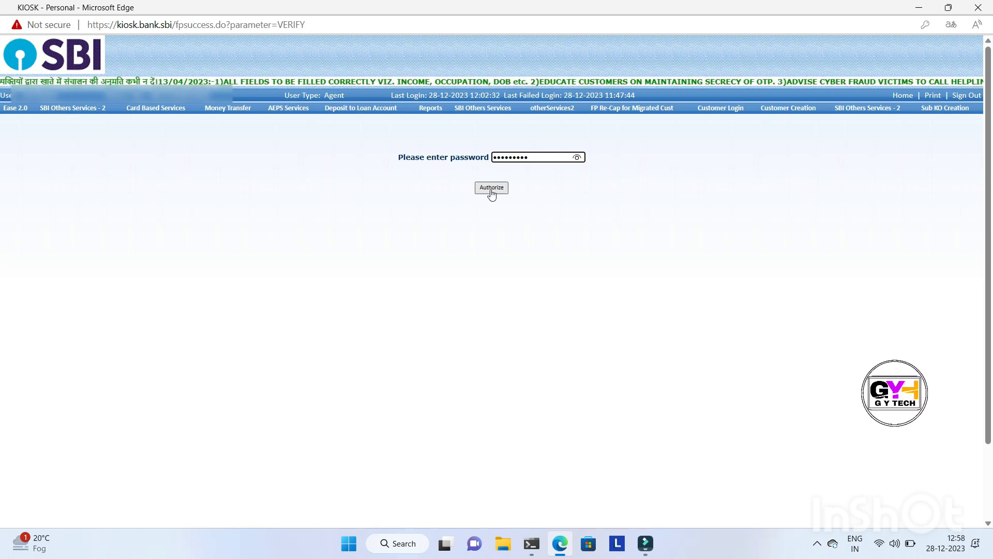
{"action": "left_click", "coordinate": [491, 189]}
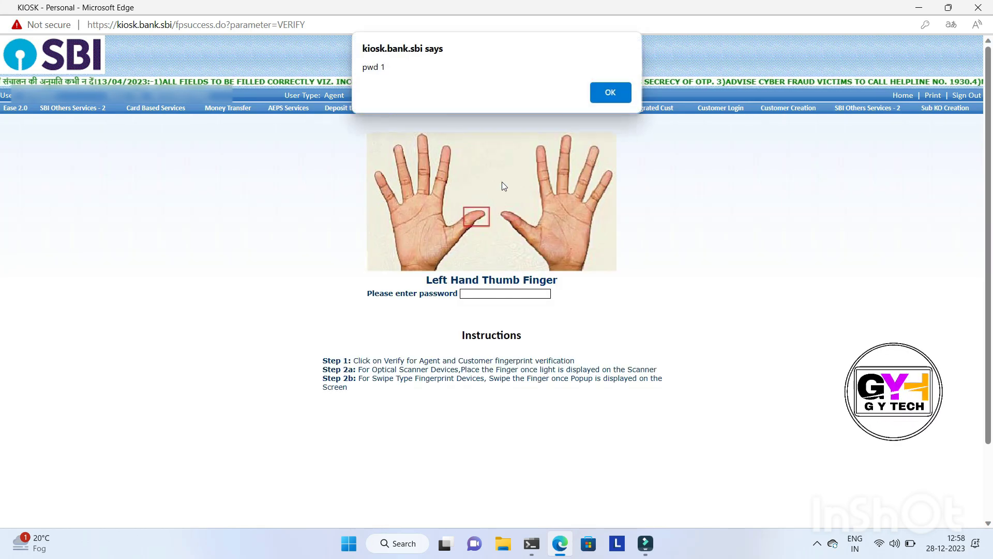
{"action": "left_click", "coordinate": [609, 95]}
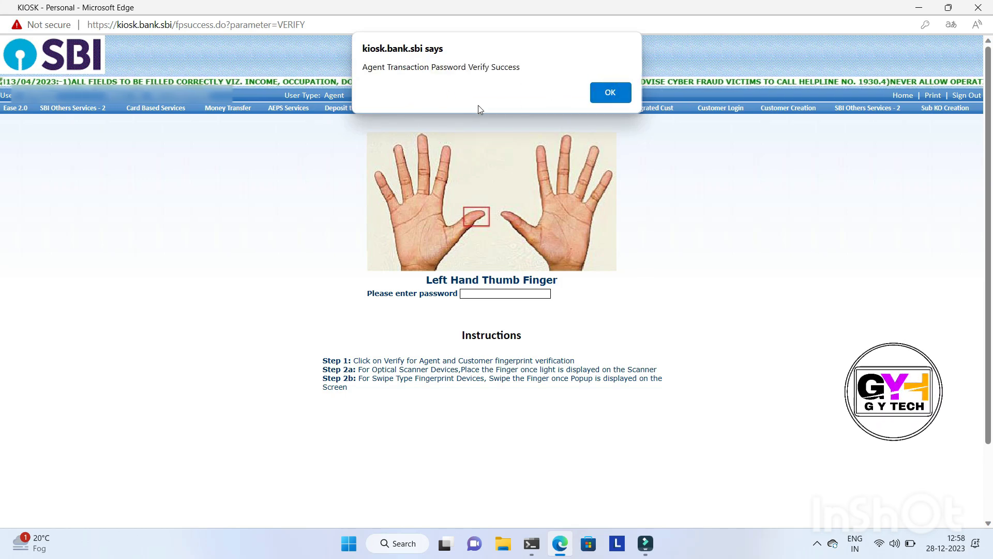
Acknowledge the agent transaction password verification and set Standing Instruction Required to Yes for the recurring deposit
{"action": "left_click", "coordinate": [596, 93]}
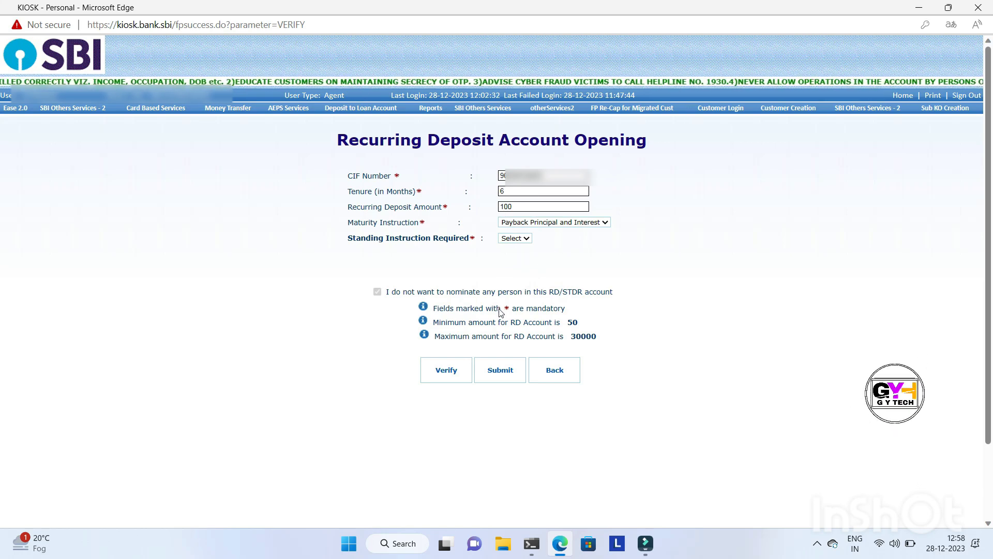
{"action": "left_click", "coordinate": [515, 238]}
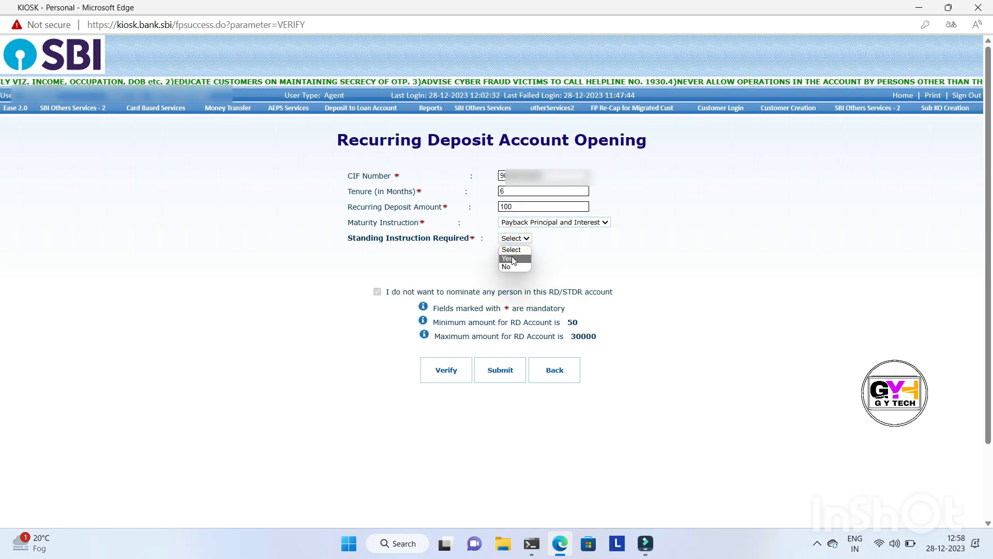
{"action": "left_click", "coordinate": [514, 259]}
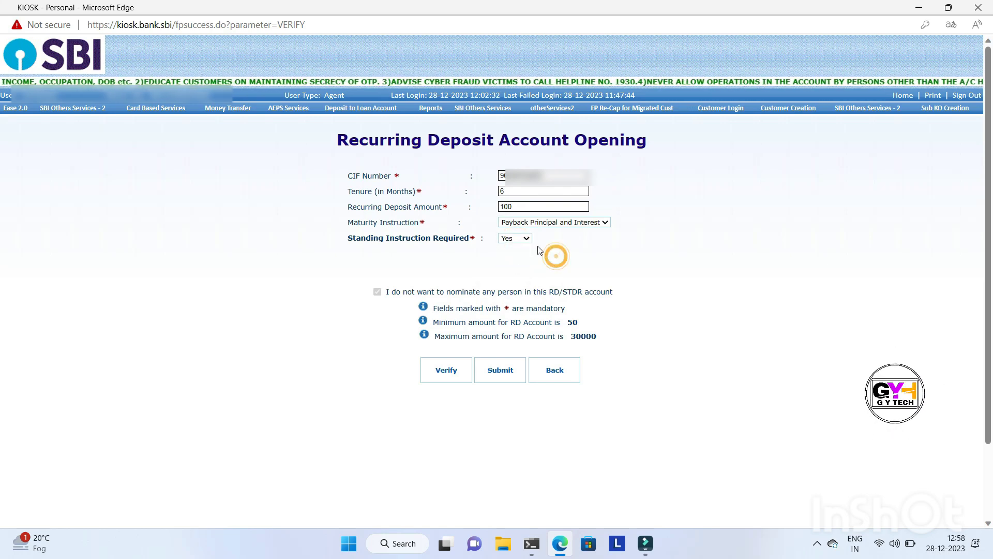
{"action": "left_click", "coordinate": [515, 238]}
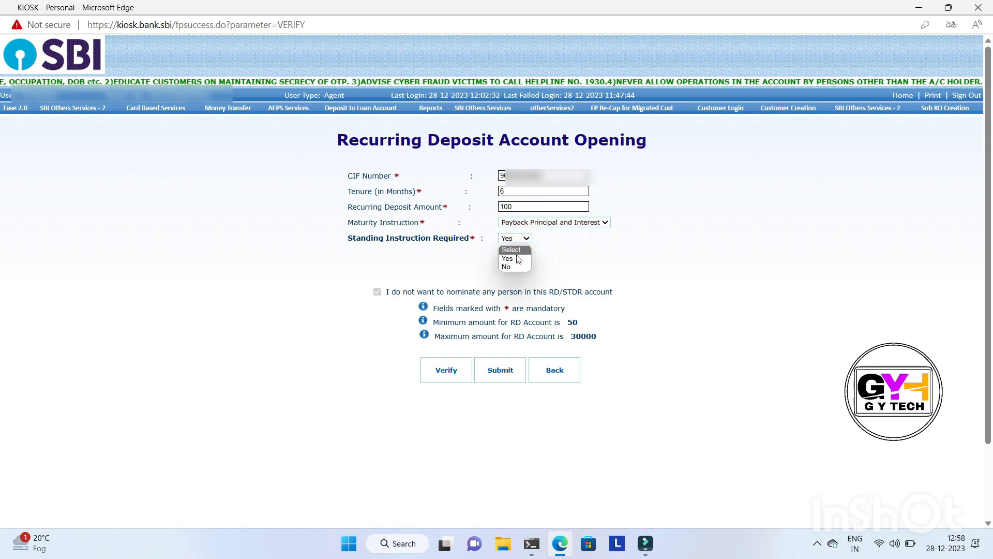
{"action": "left_click", "coordinate": [518, 258]}
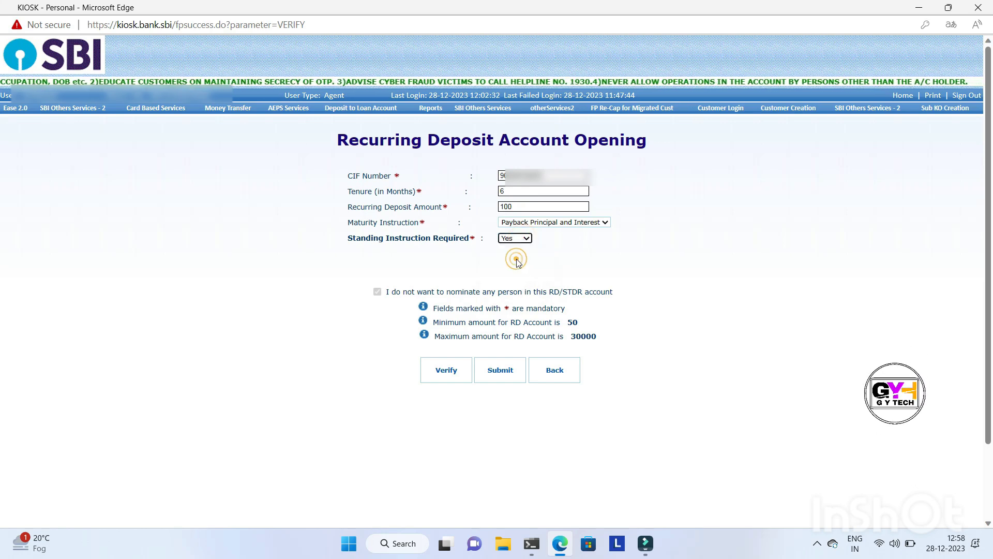
Submit the recurring deposit with its monthly automatic debit accepted and confirm the account opening
{"action": "left_click", "coordinate": [499, 373]}
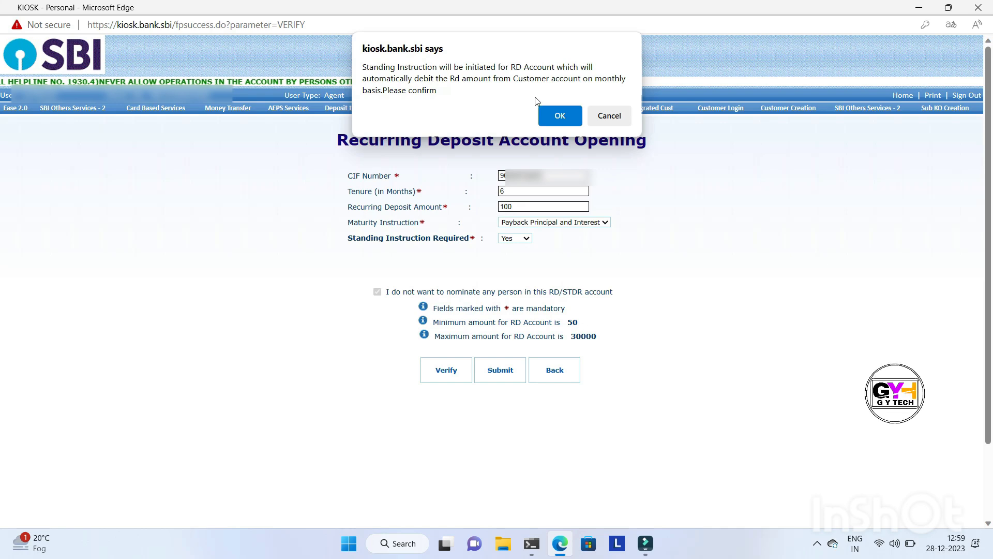
{"action": "left_click", "coordinate": [559, 115]}
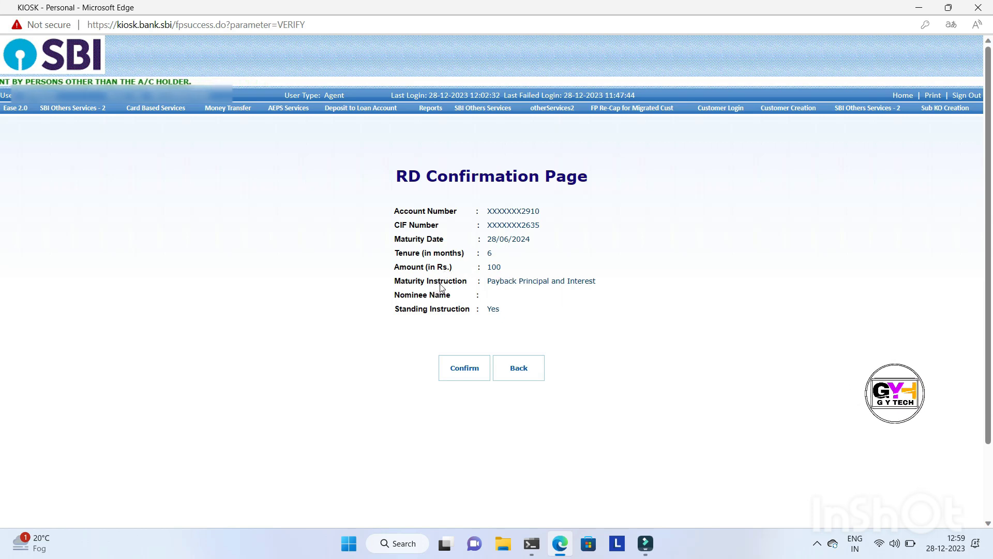
{"action": "left_click", "coordinate": [461, 368]}
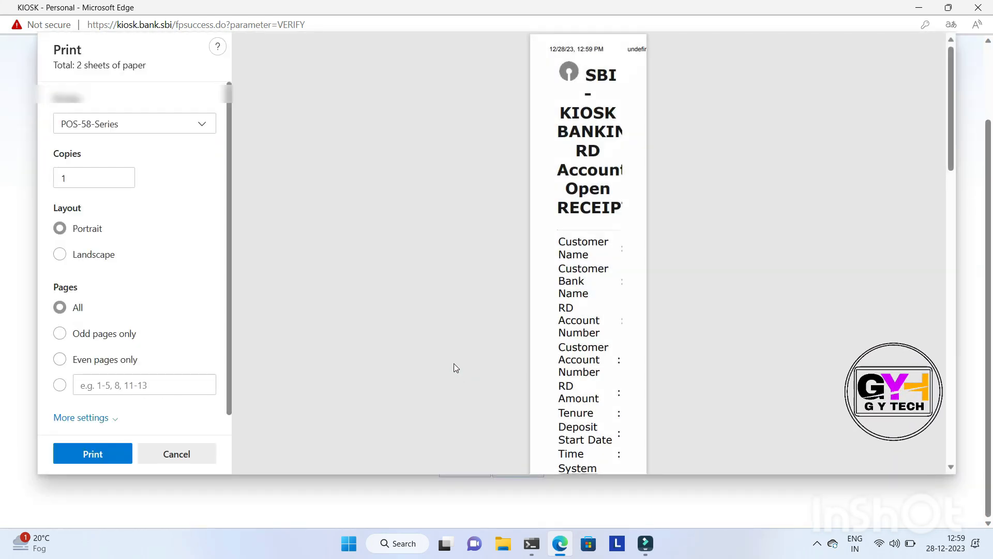
Print one portrait copy of the RD account opening receipt on the POS-58-Series printer
{"action": "left_click", "coordinate": [200, 125]}
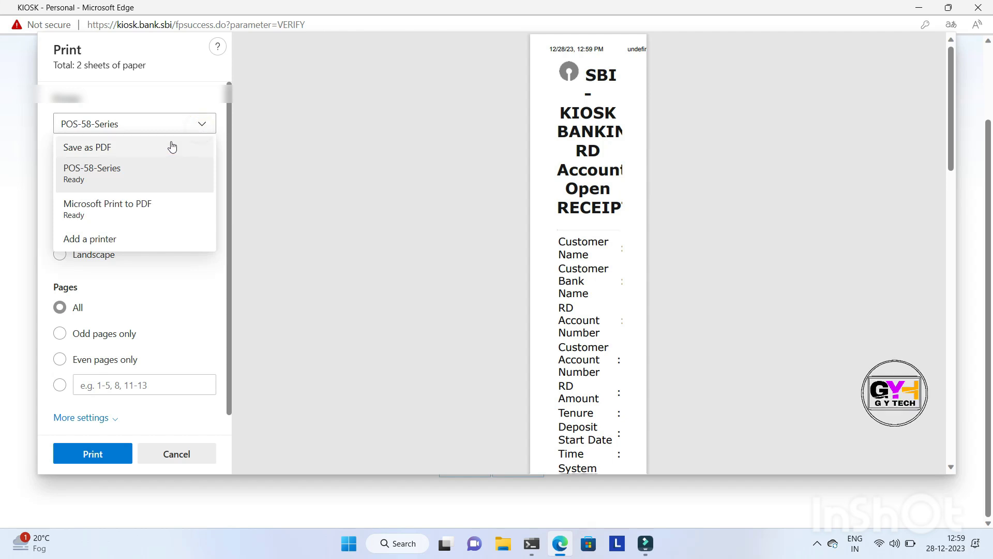
{"action": "left_click", "coordinate": [306, 225]}
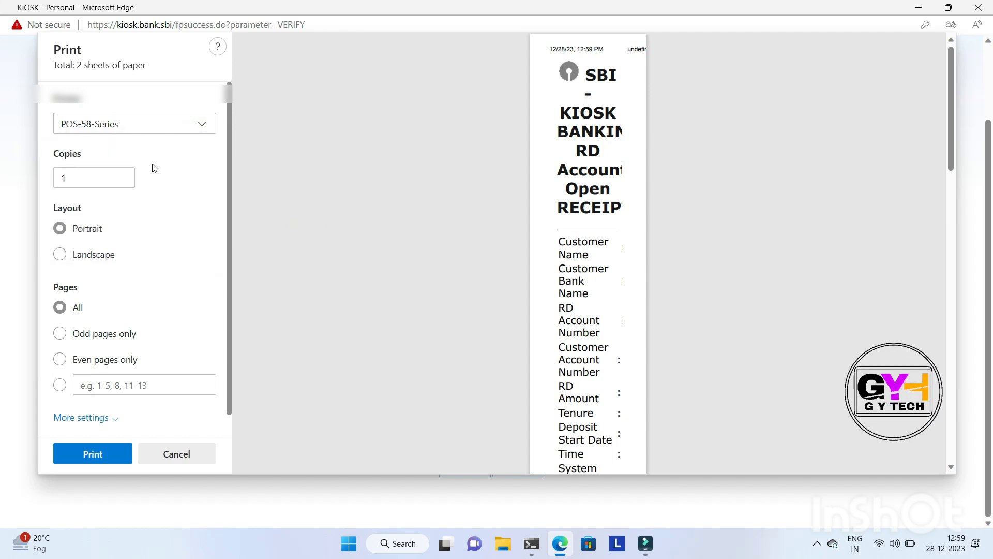
{"action": "left_click", "coordinate": [205, 128]}
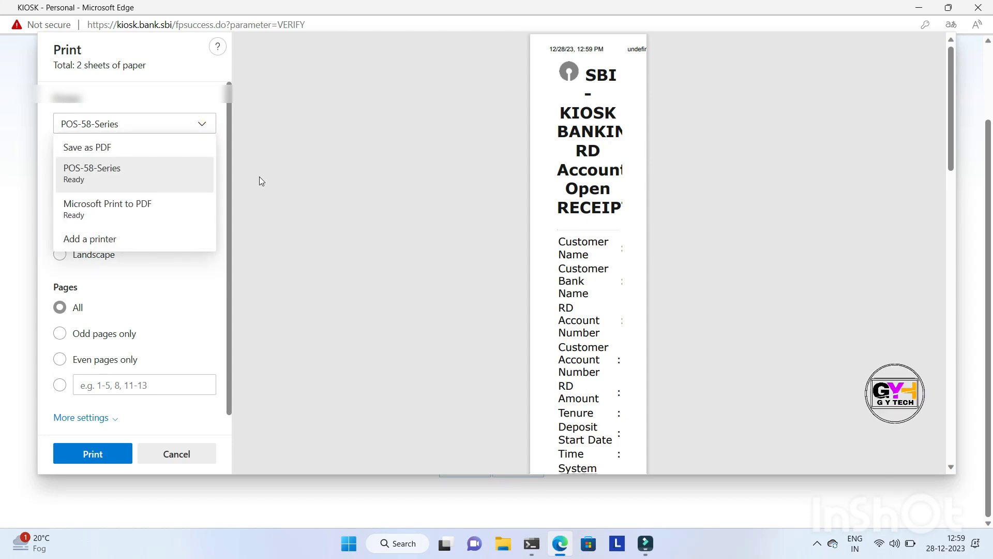
{"action": "left_click", "coordinate": [278, 206]}
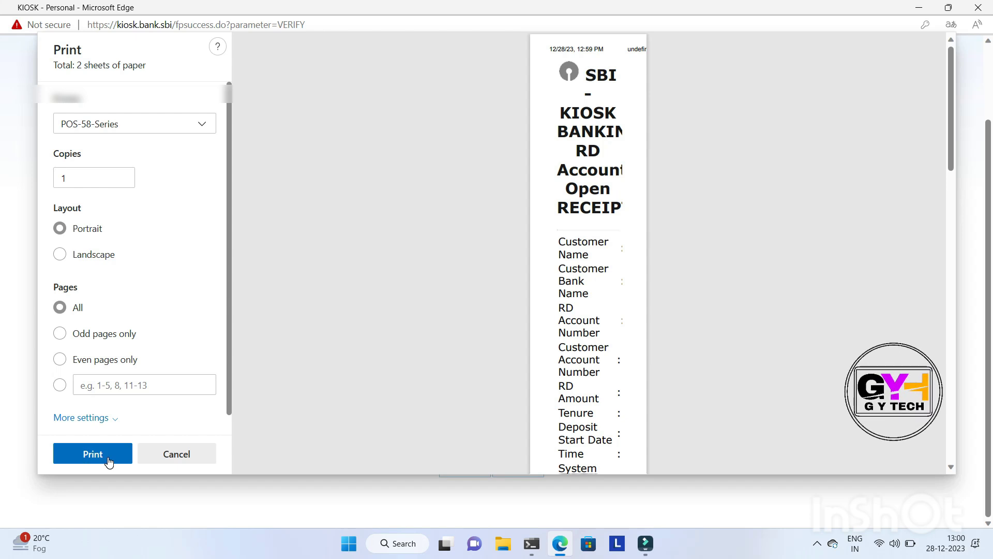
{"action": "left_click", "coordinate": [93, 453]}
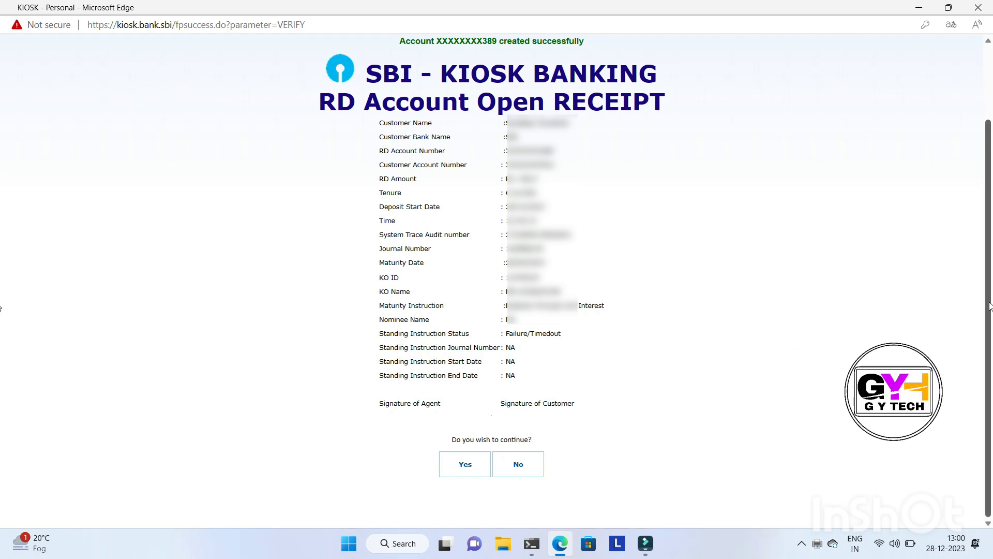
{"action": "scroll", "coordinate": [808, 262], "scroll_direction": "up", "scroll_amount": 2}
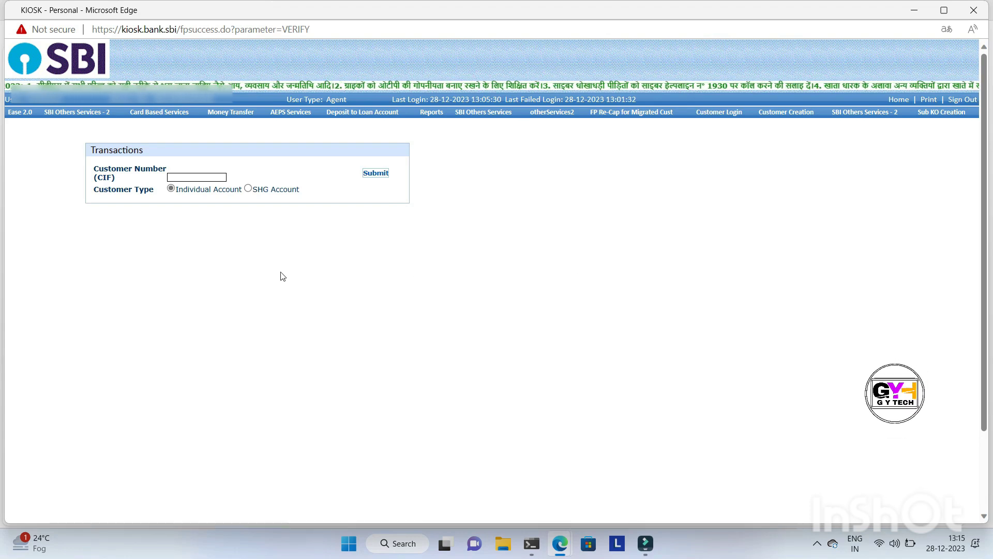
Enter the customer's CIF number as an individual account, submit it and acknowledge the mobile and Aadhaar seeding notice
{"action": "left_click", "coordinate": [196, 176]}
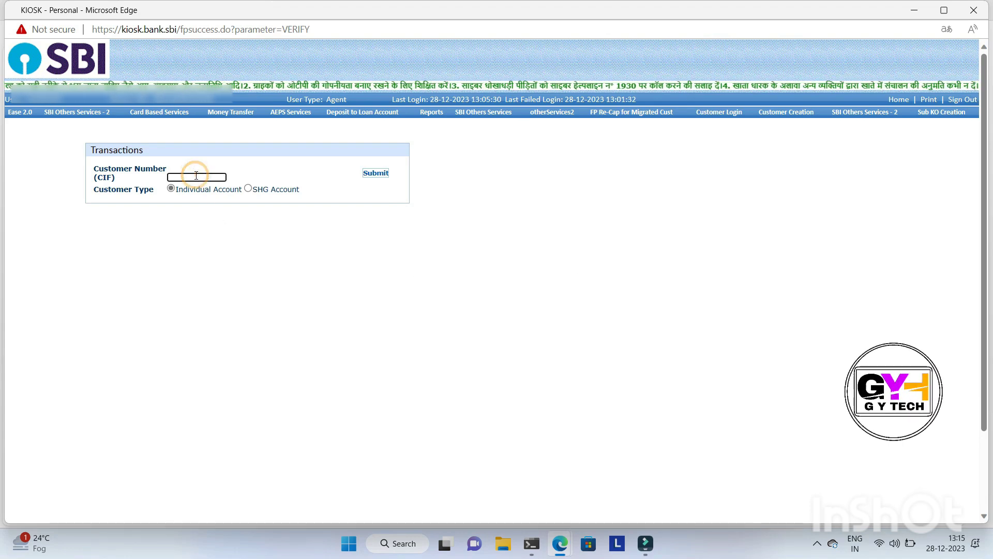
{"action": "type", "text": "90"}
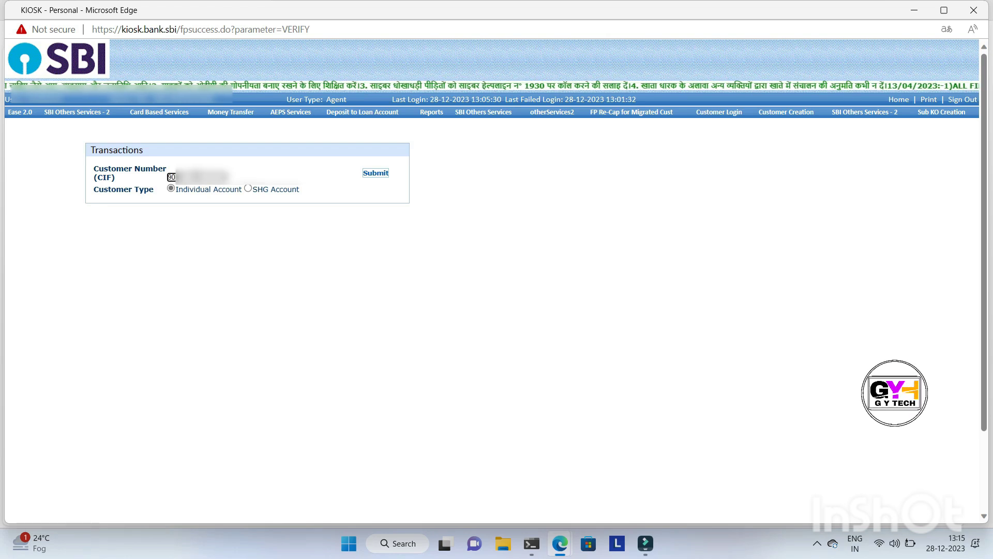
{"action": "type", "text": "?????"}
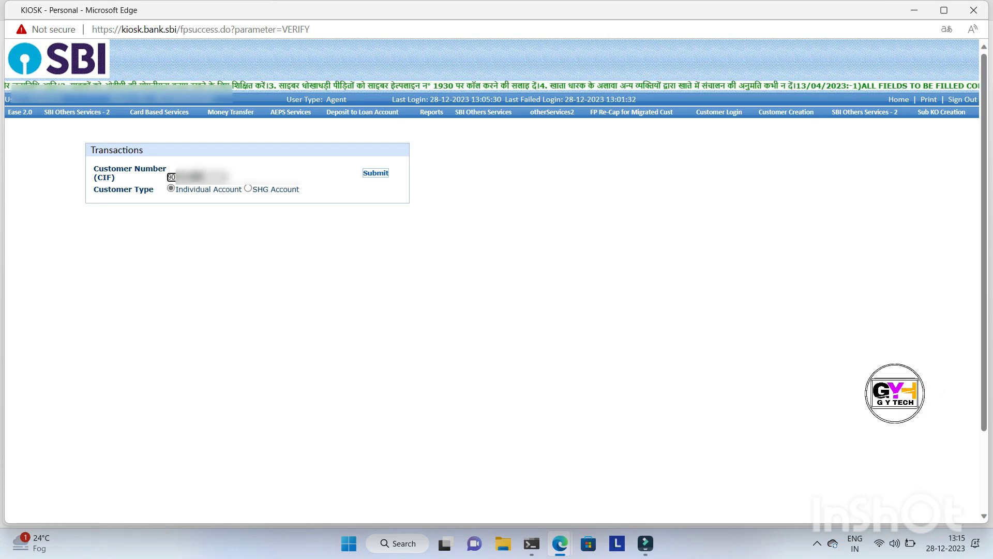
{"action": "left_click", "coordinate": [375, 175]}
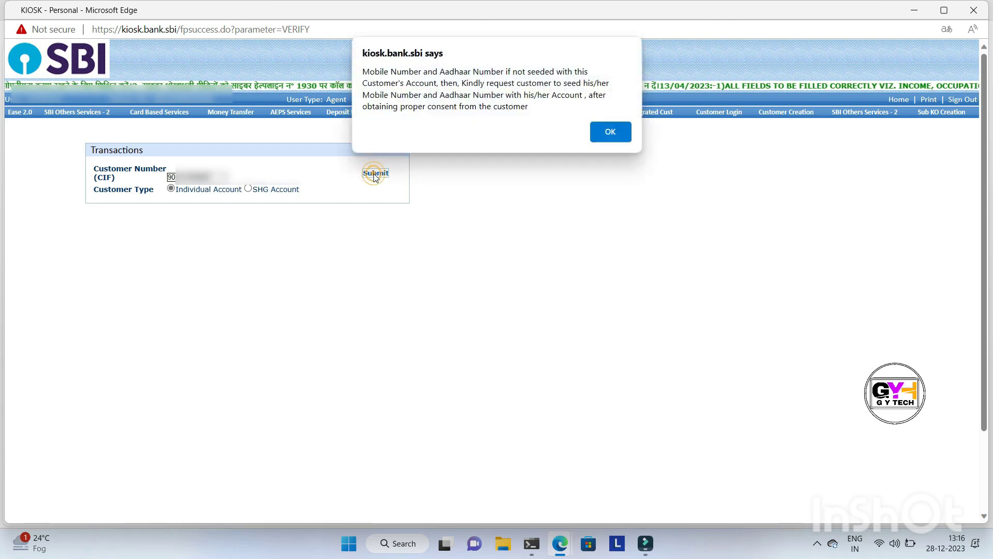
{"action": "left_click", "coordinate": [620, 134]}
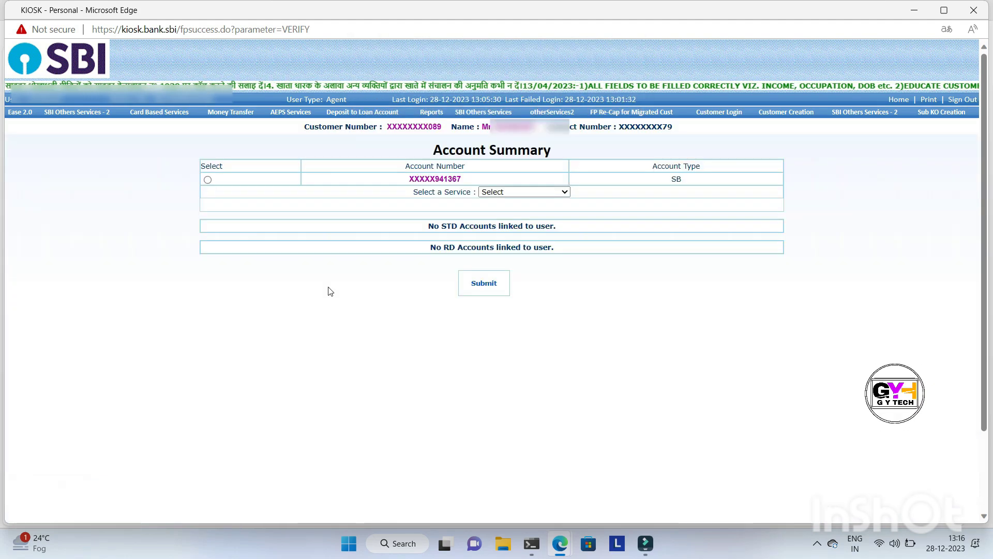
Select the customer's savings account and submit a Withdrawal request for 1000
{"action": "left_click", "coordinate": [208, 180]}
{"action": "left_click", "coordinate": [491, 192]}
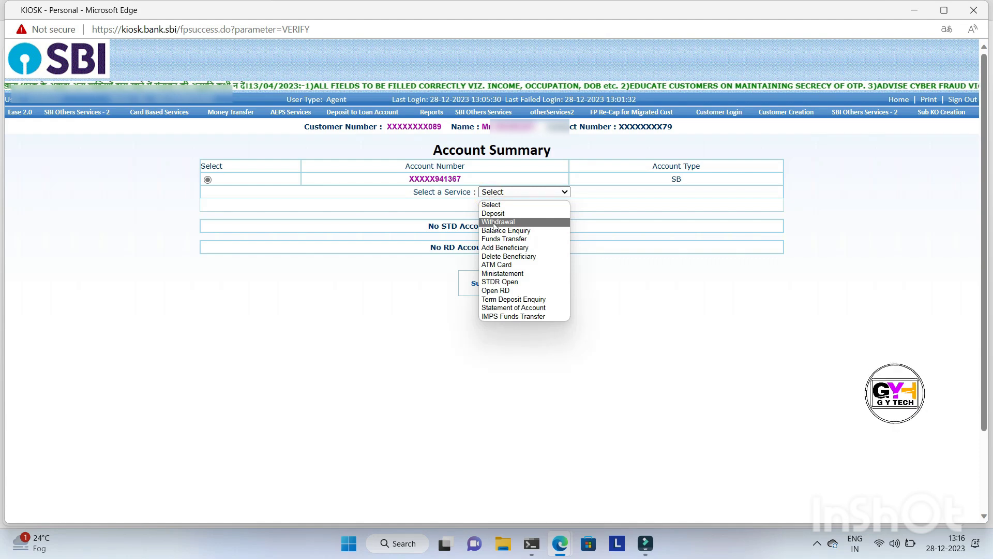
{"action": "left_click", "coordinate": [495, 223]}
{"action": "left_click", "coordinate": [493, 204]}
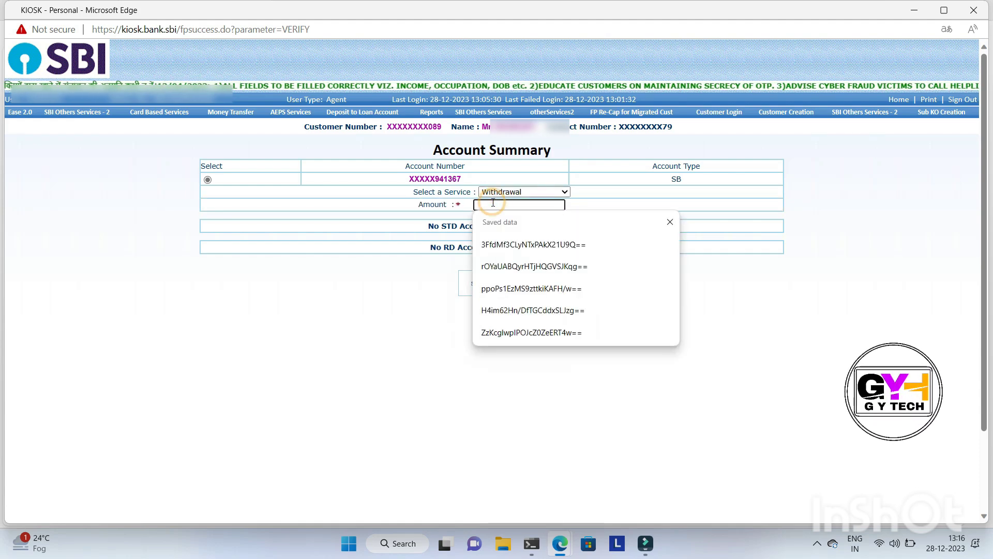
{"action": "type", "text": "1,000"}
{"action": "left_click", "coordinate": [490, 290]}
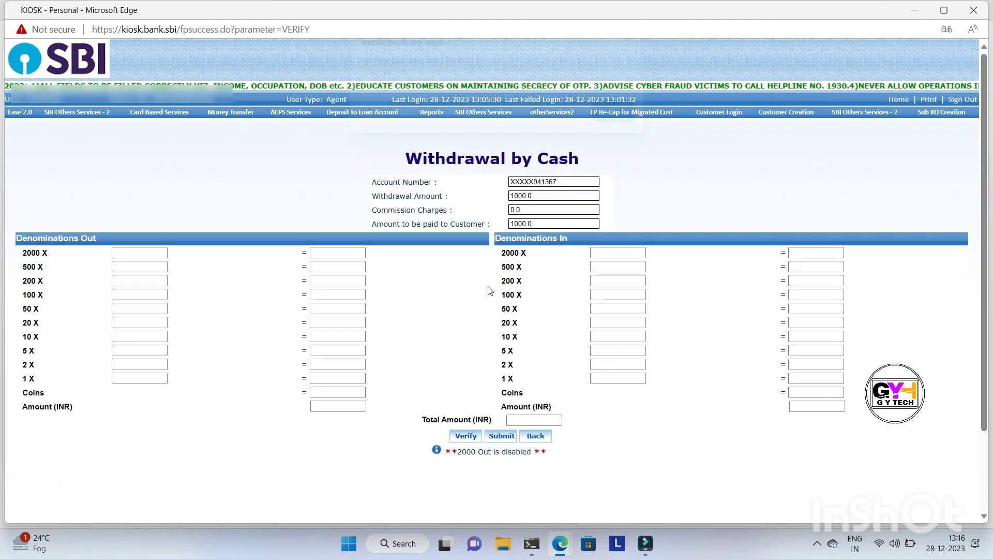
{"action": "key", "text": "Return"}
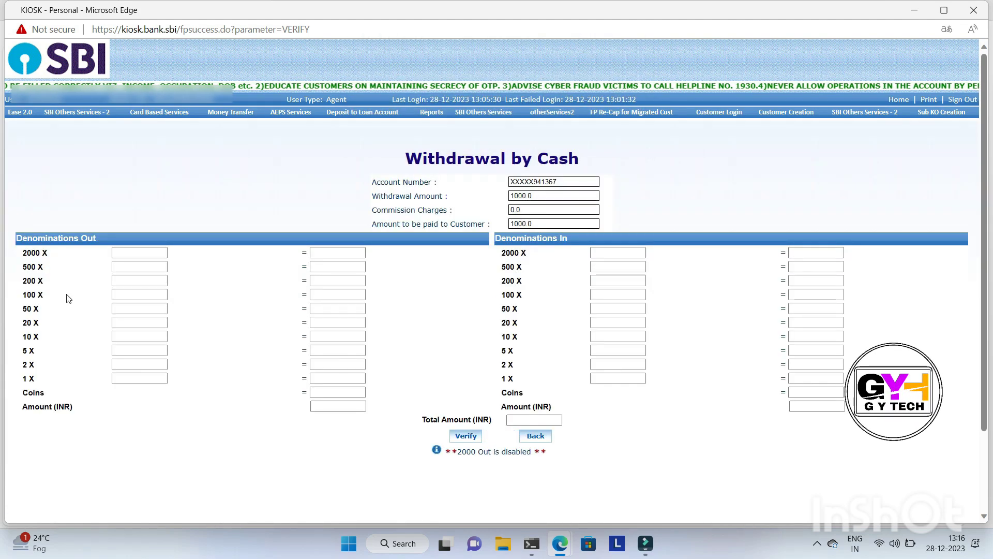
Enter two 500 notes under Denominations Out and verify the cash withdrawal
{"action": "left_click", "coordinate": [124, 268]}
{"action": "type", "text": "2"}
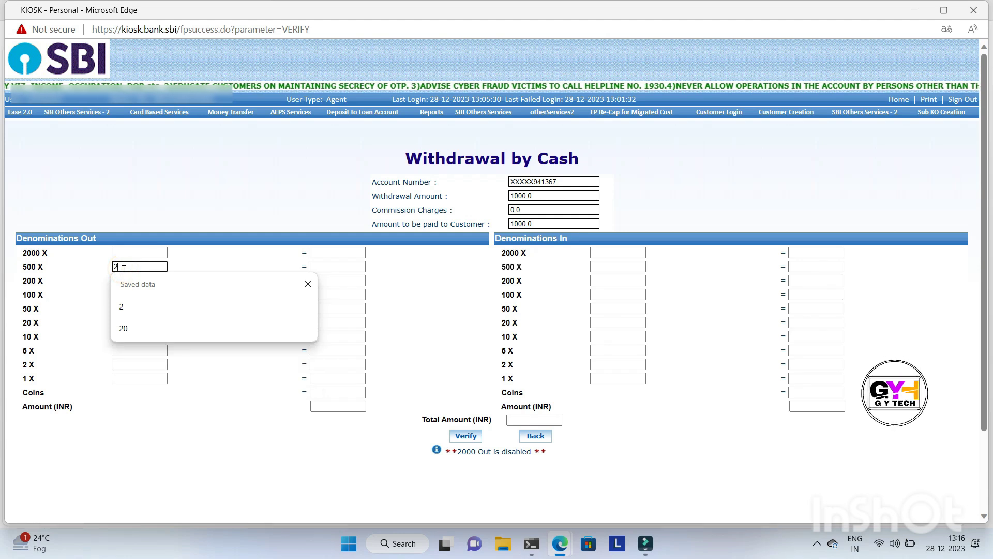
{"action": "left_click", "coordinate": [187, 258]}
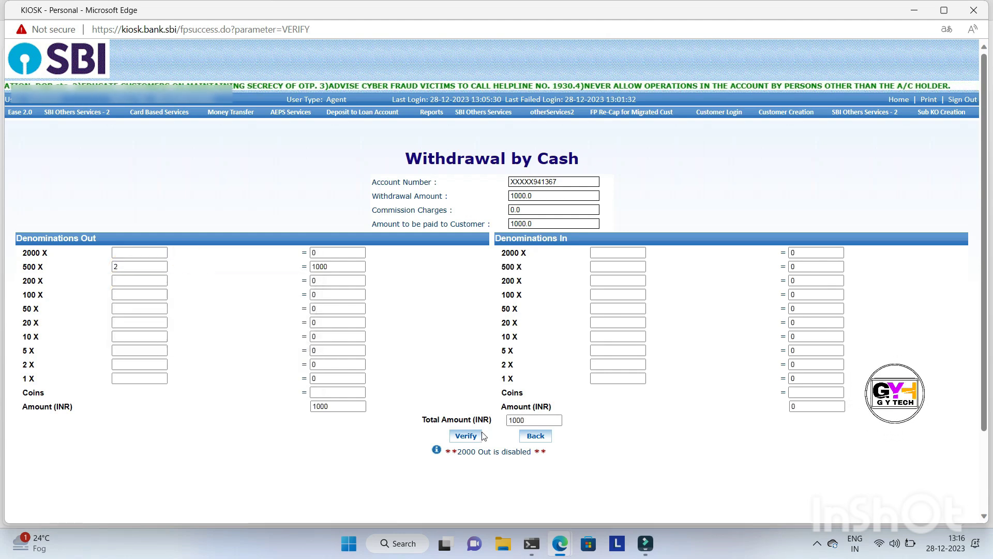
{"action": "left_click", "coordinate": [466, 436]}
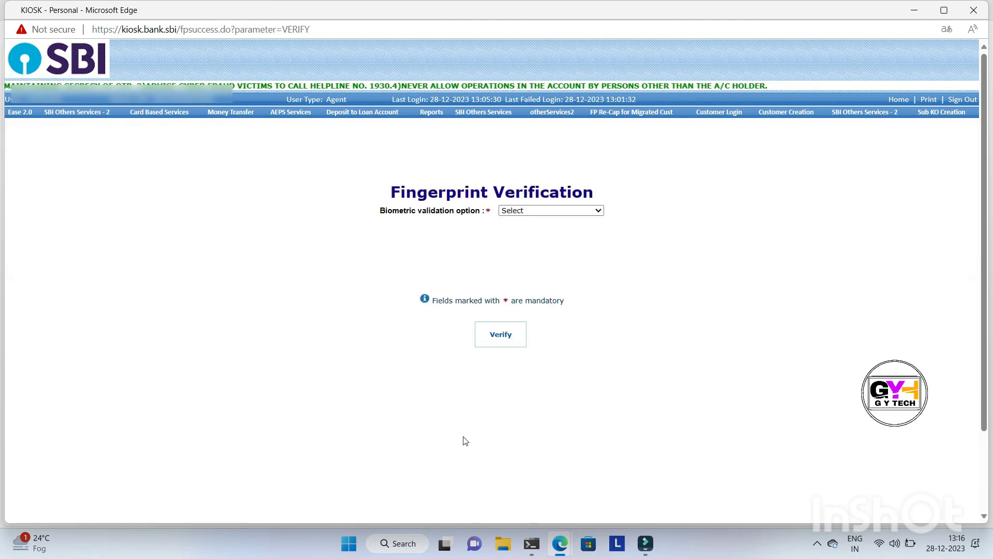
Choose FP Verification from Kiosk as the biometric validation option and proceed to fingerprint verification
{"action": "left_click", "coordinate": [515, 211]}
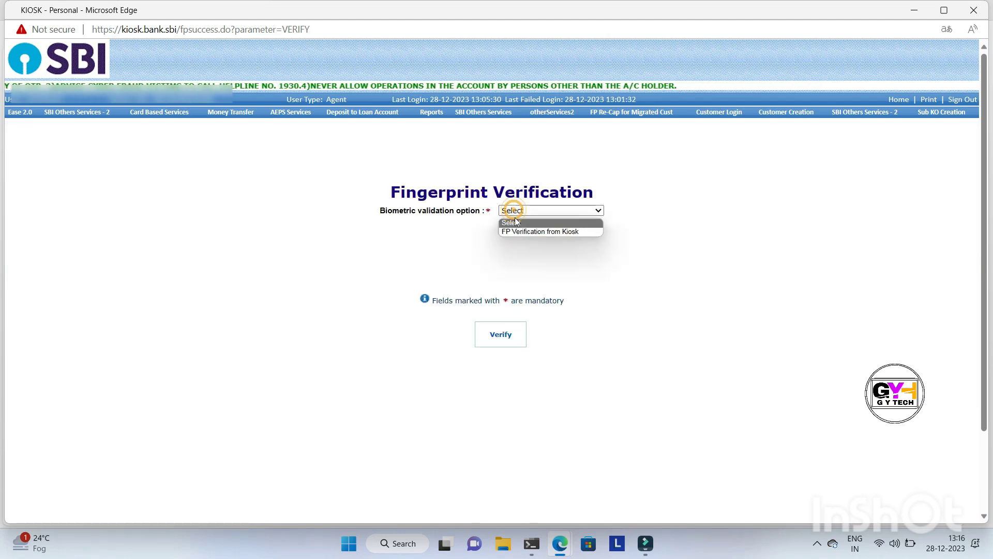
{"action": "left_click", "coordinate": [516, 231]}
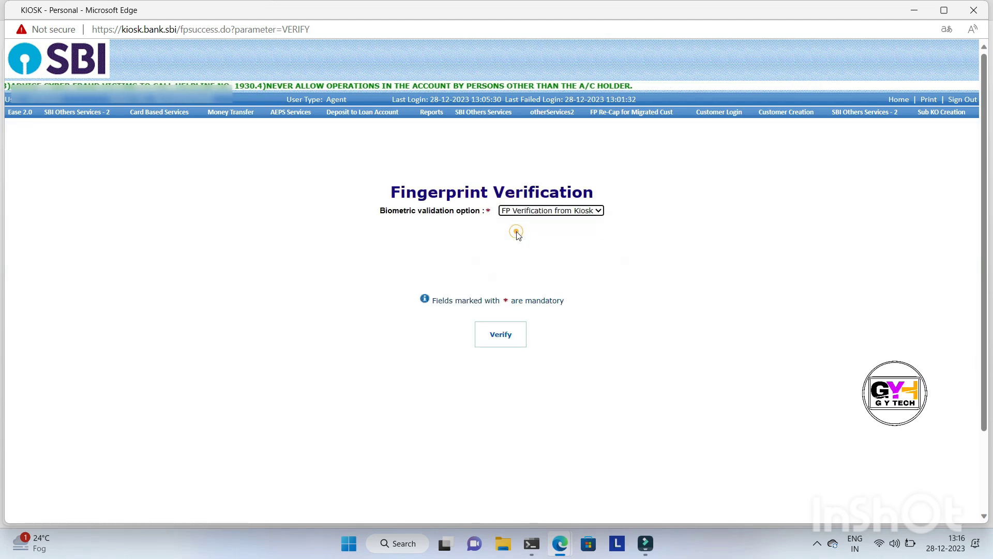
{"action": "left_click", "coordinate": [501, 336]}
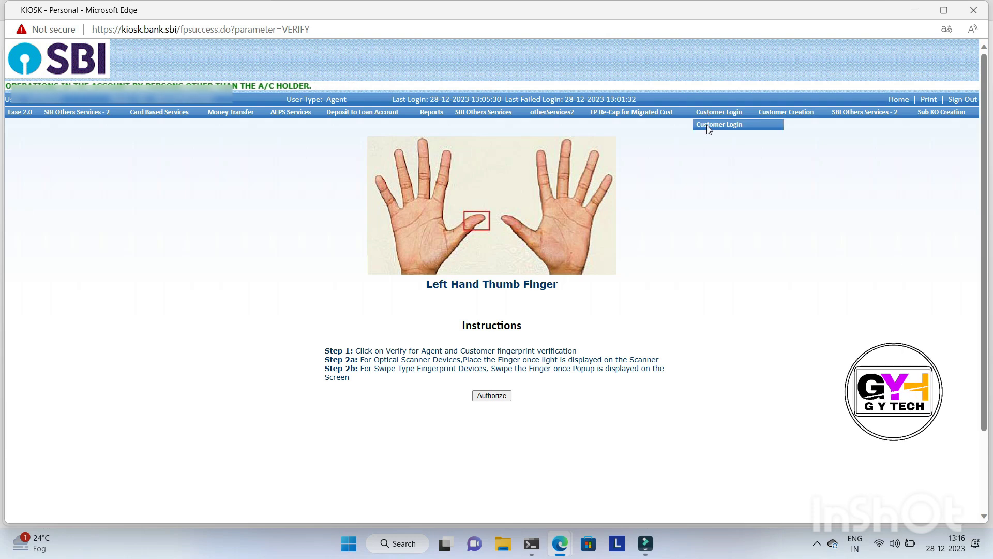
Return to the customer login, submit the customer's CIF number as an individual account, and select the savings account
{"action": "left_click", "coordinate": [714, 125]}
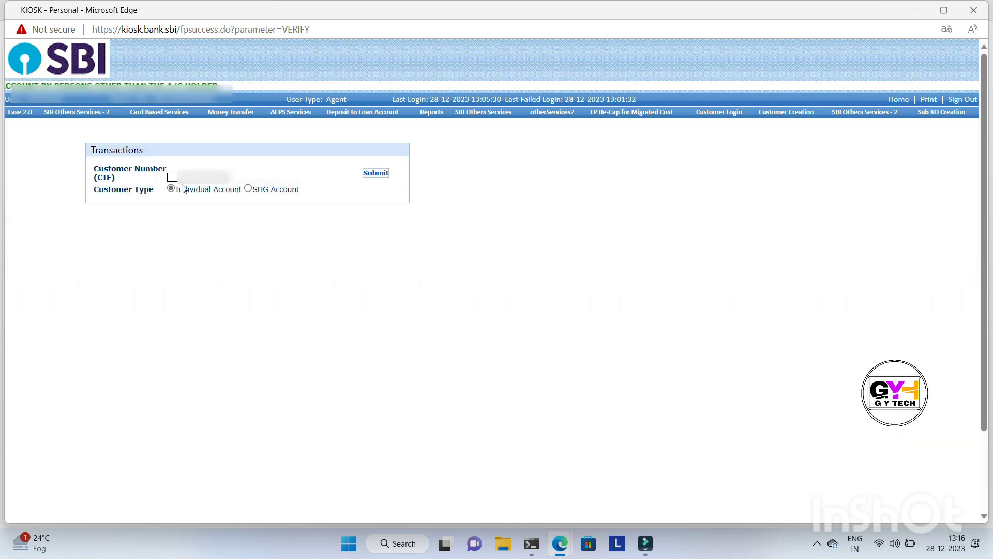
{"action": "left_click", "coordinate": [187, 177]}
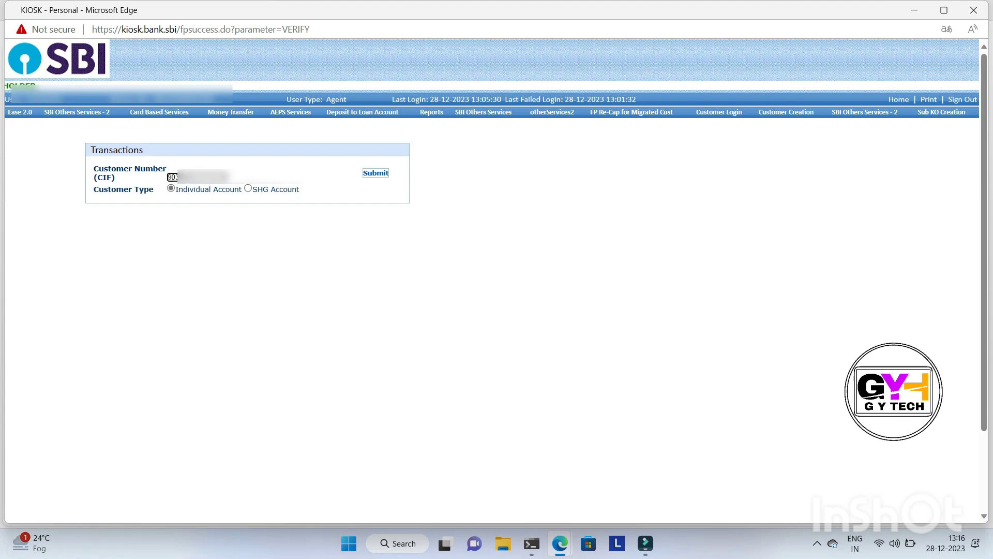
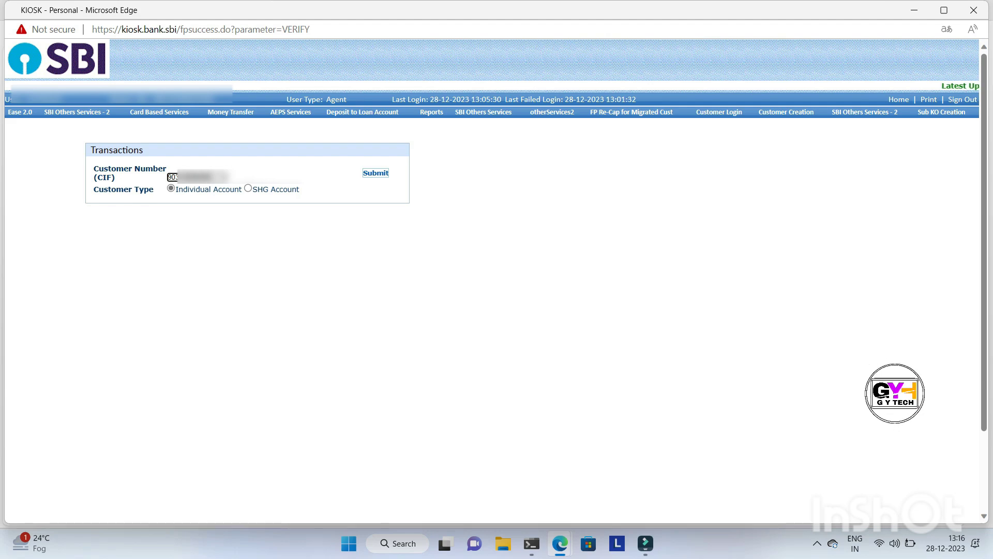
{"action": "left_click", "coordinate": [370, 177]}
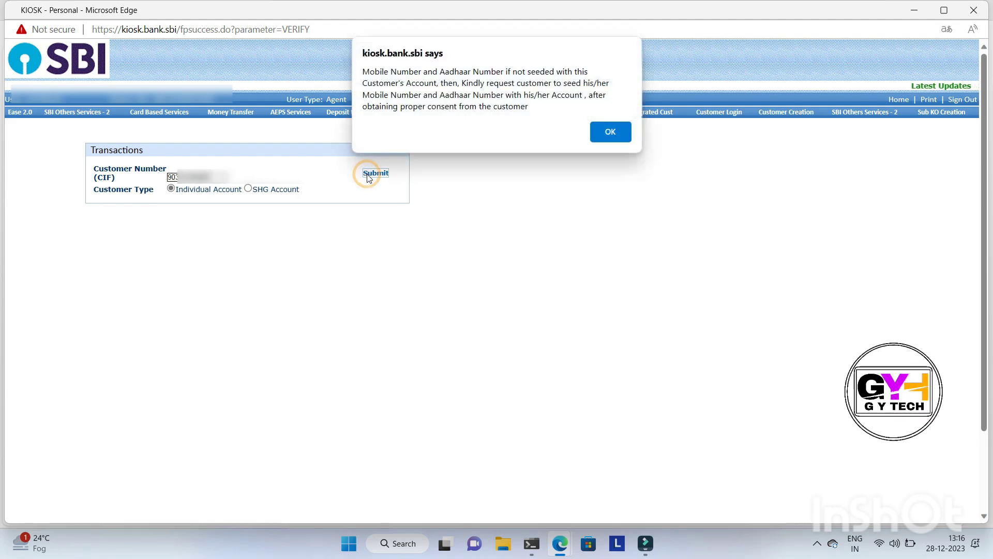
{"action": "left_click", "coordinate": [610, 133]}
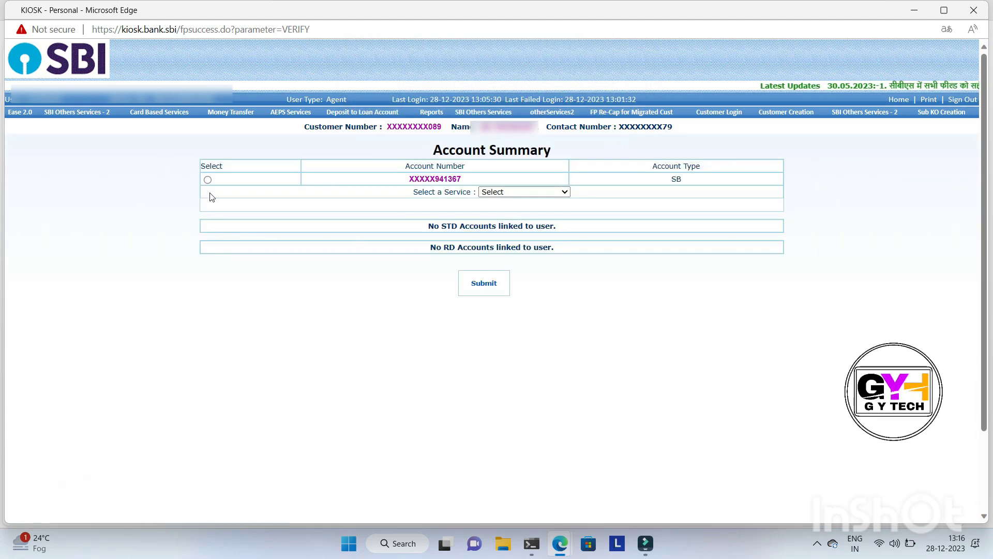
{"action": "left_click", "coordinate": [208, 179]}
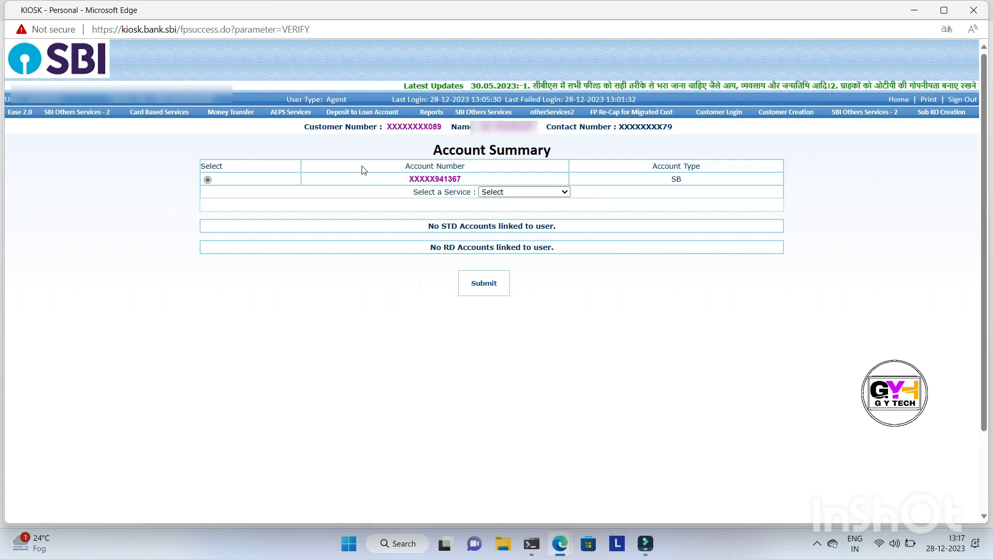
Choose Open RD as the service for the customer's savings account and submit the request
{"action": "left_click", "coordinate": [511, 195]}
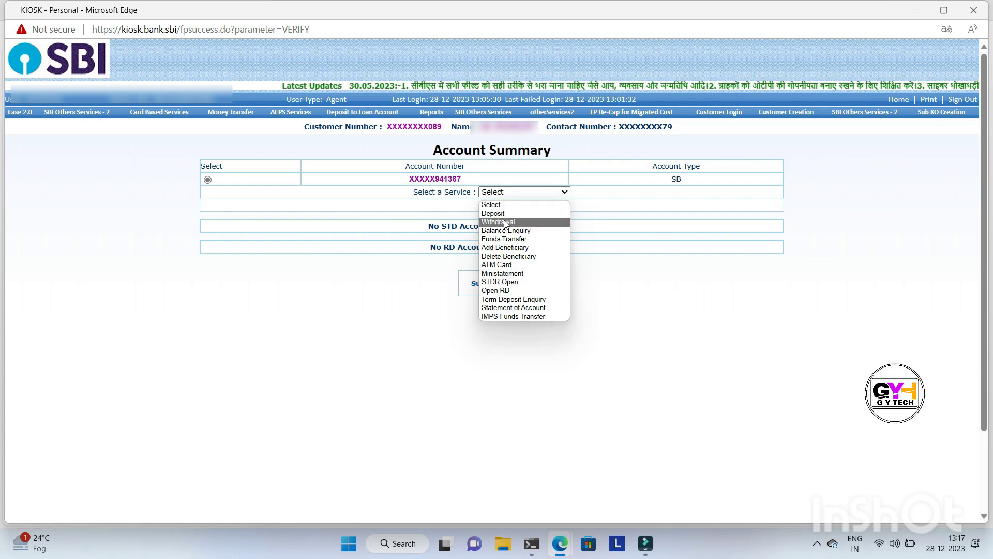
{"action": "left_click", "coordinate": [510, 290]}
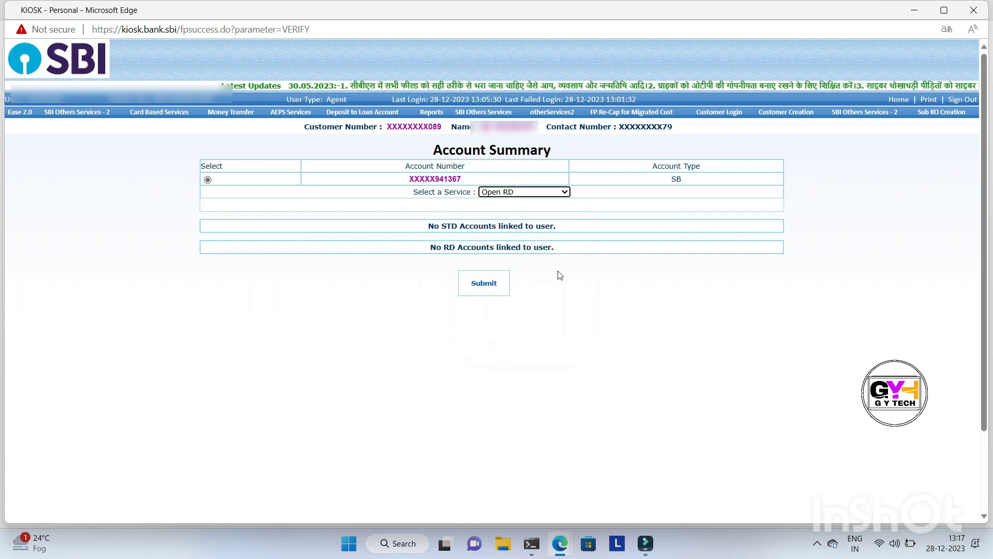
{"action": "left_click", "coordinate": [477, 286]}
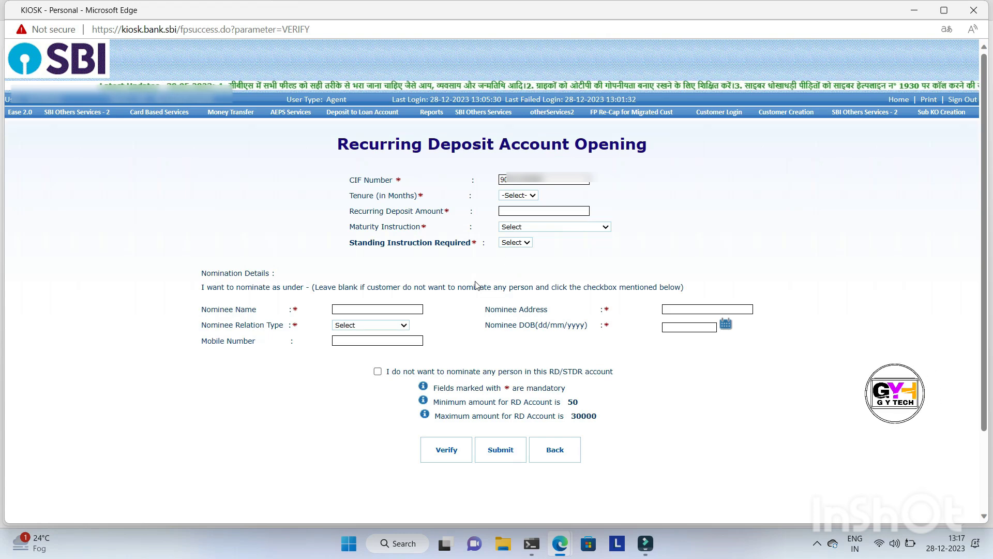
Set the recurring deposit's tenure to 36 months and its amount to 2,000
{"action": "left_click", "coordinate": [530, 196]}
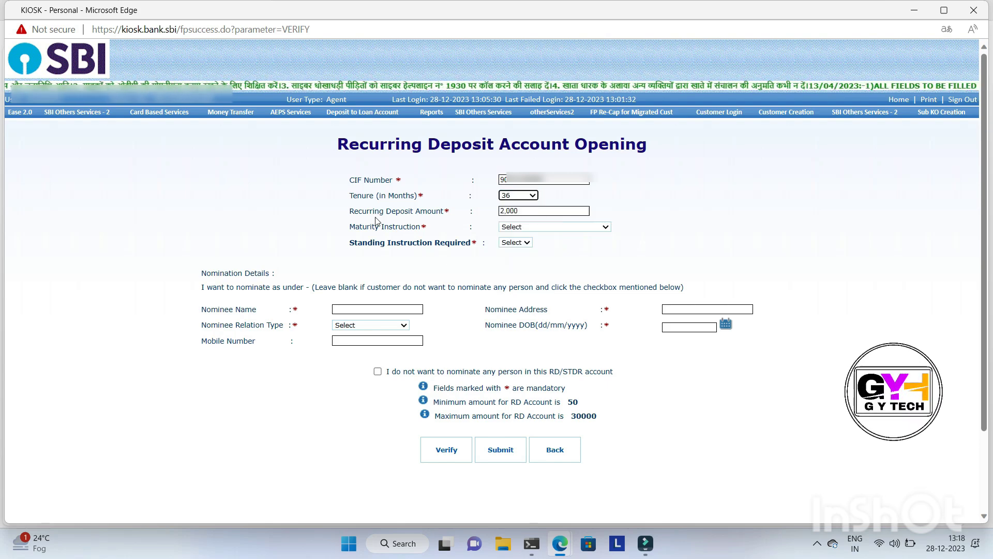
{"action": "left_click", "coordinate": [530, 212]}
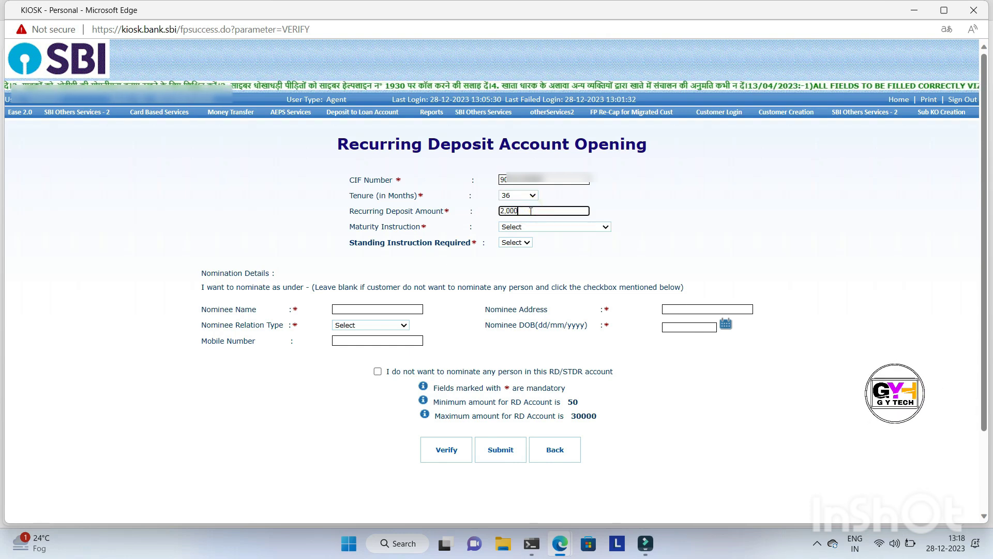
{"action": "key", "text": "BackSpace"}
{"action": "key", "text": "BackSpace"}
{"action": "key", "text": "BackSpace"}
{"action": "key", "text": "BackSpace"}
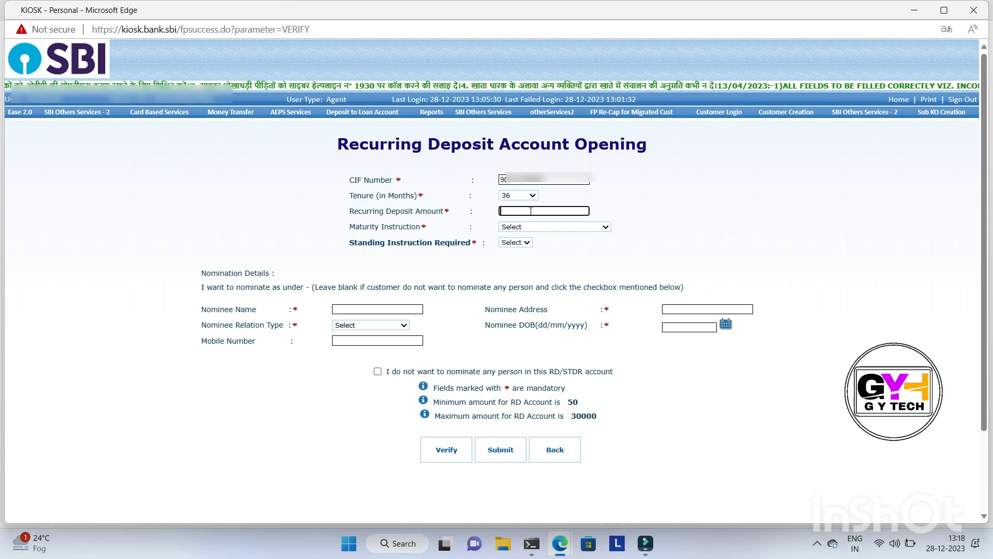
{"action": "type", "text": "2,000"}
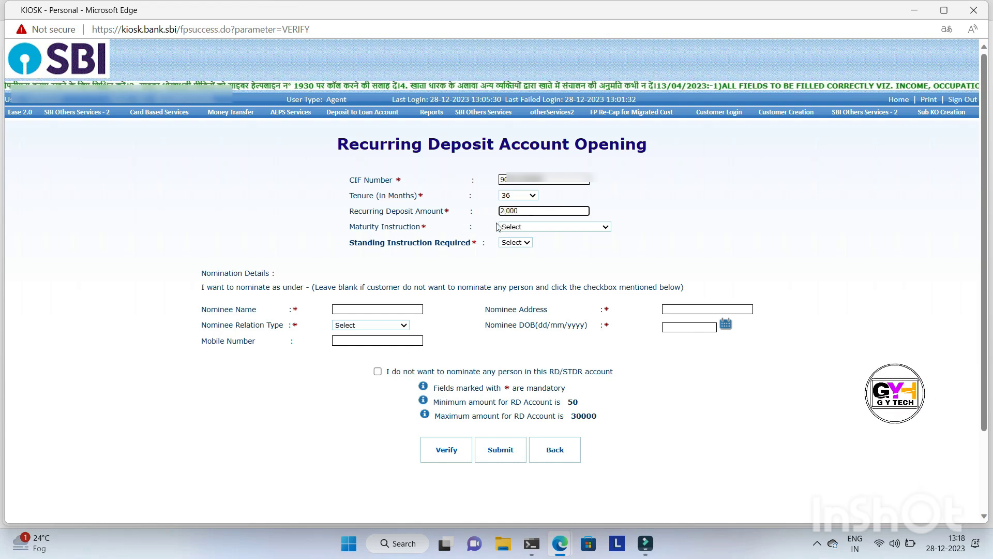
Set the maturity instruction to Payback Principal and Interest and Standing Instruction Required to No
{"action": "left_click", "coordinate": [512, 227]}
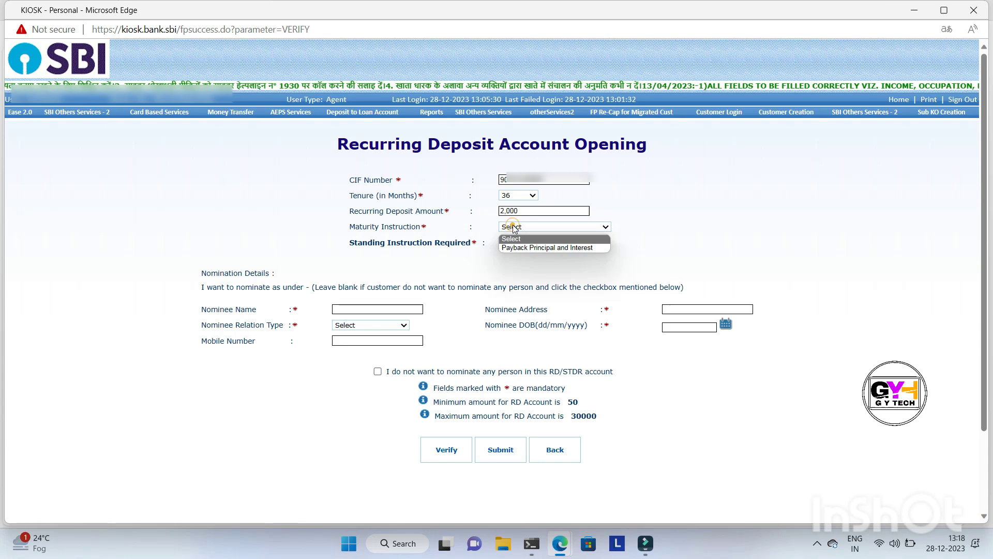
{"action": "left_click", "coordinate": [530, 247]}
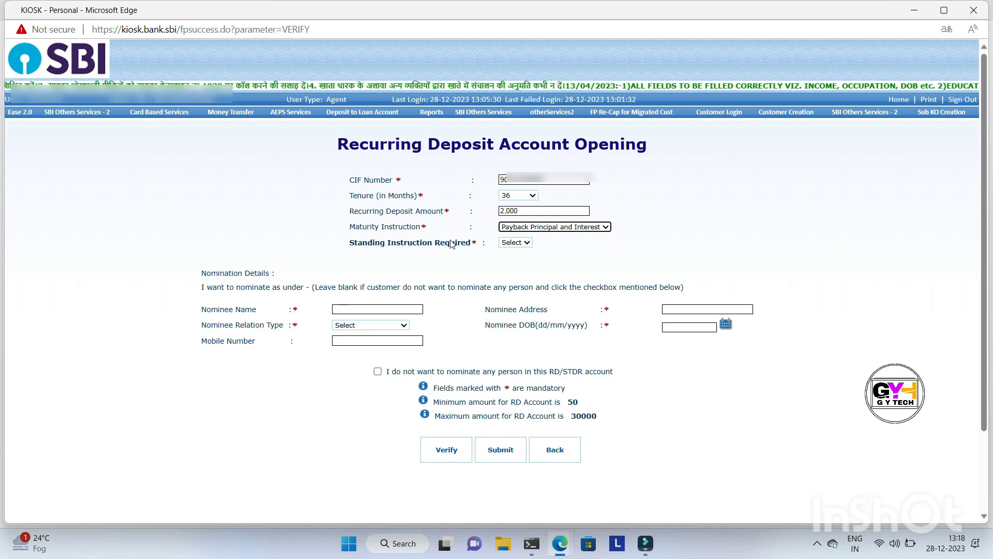
{"action": "left_click", "coordinate": [515, 243]}
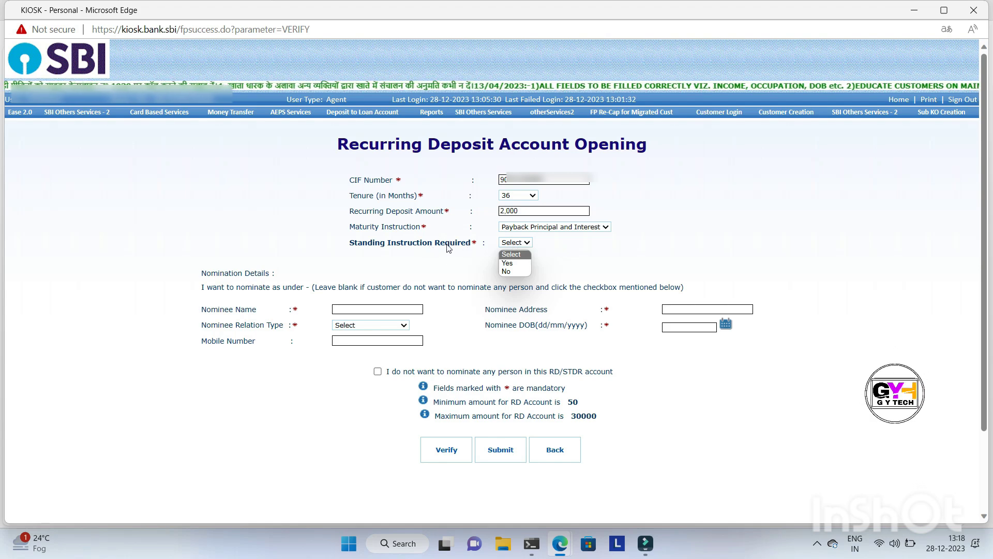
{"action": "left_click", "coordinate": [516, 271]}
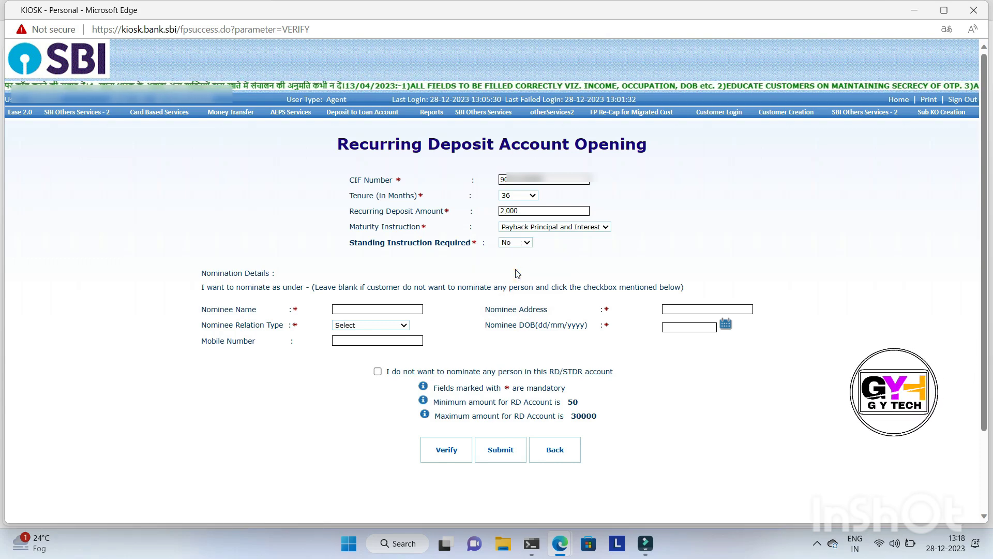
Enter the nominee's name and address and choose the nominee's relation type under Nomination Details
{"action": "left_click", "coordinate": [374, 306]}
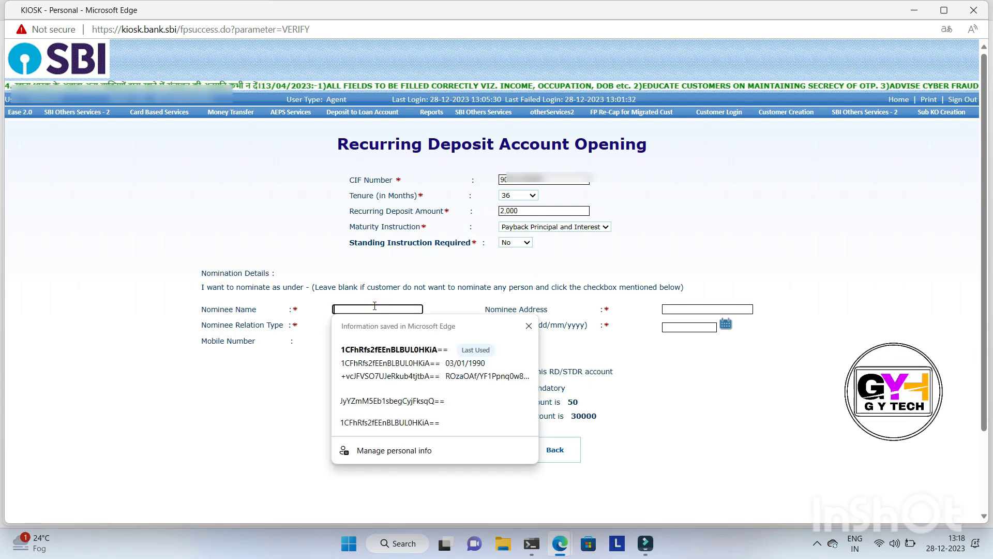
{"action": "type", "text": "Sange"}
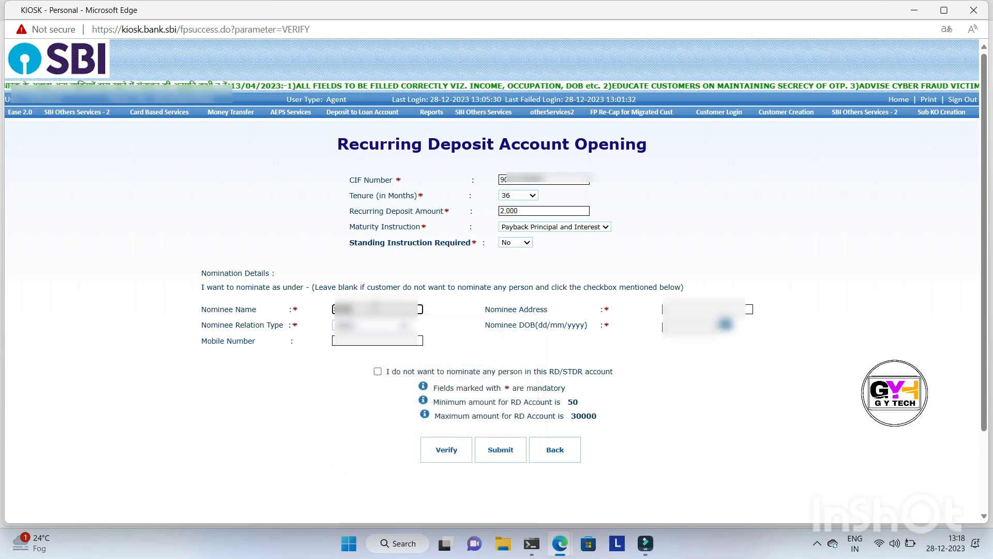
{"action": "key", "text": "Tab"}
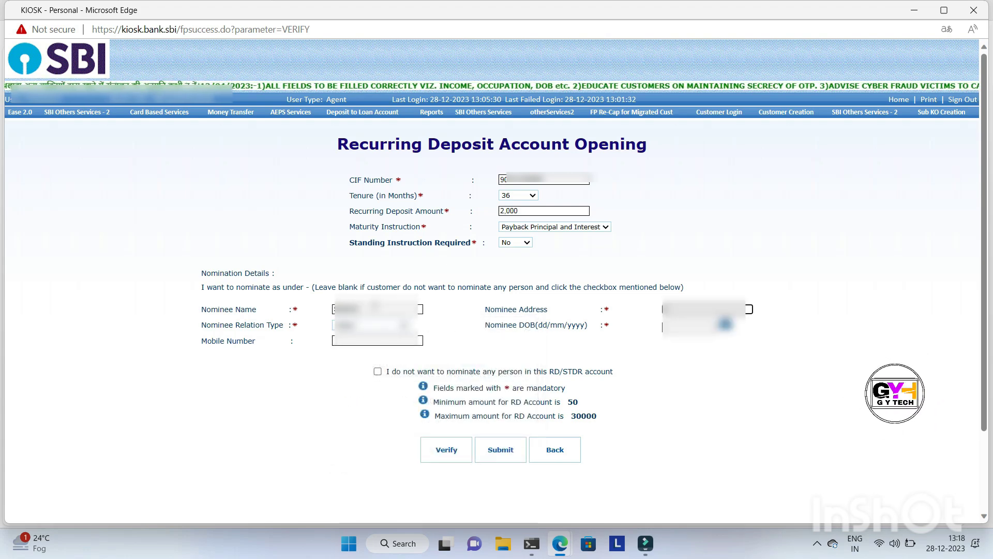
{"action": "type", "text": "Delhi"}
{"action": "key", "text": "Tab"}
{"action": "key", "text": "Down"}
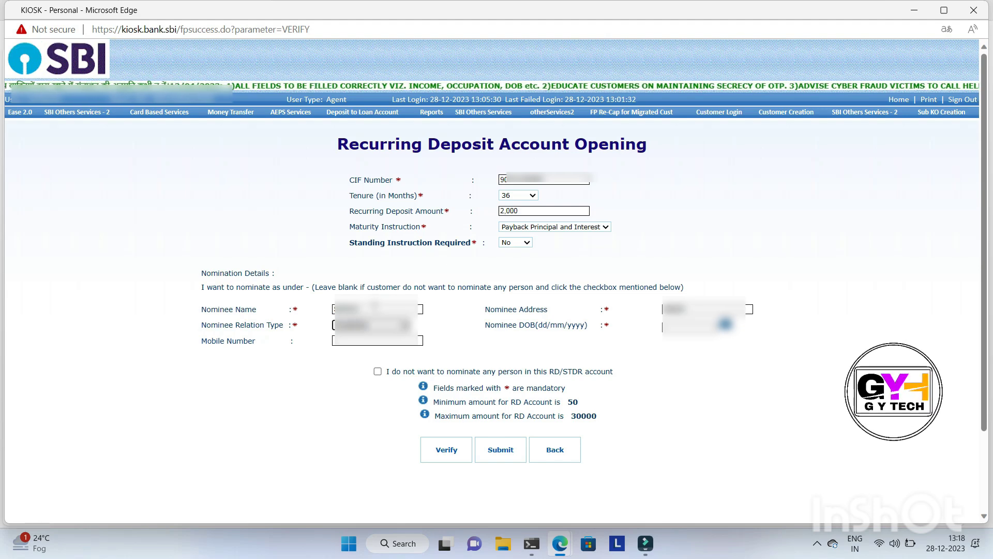
{"action": "key", "text": "Tab"}
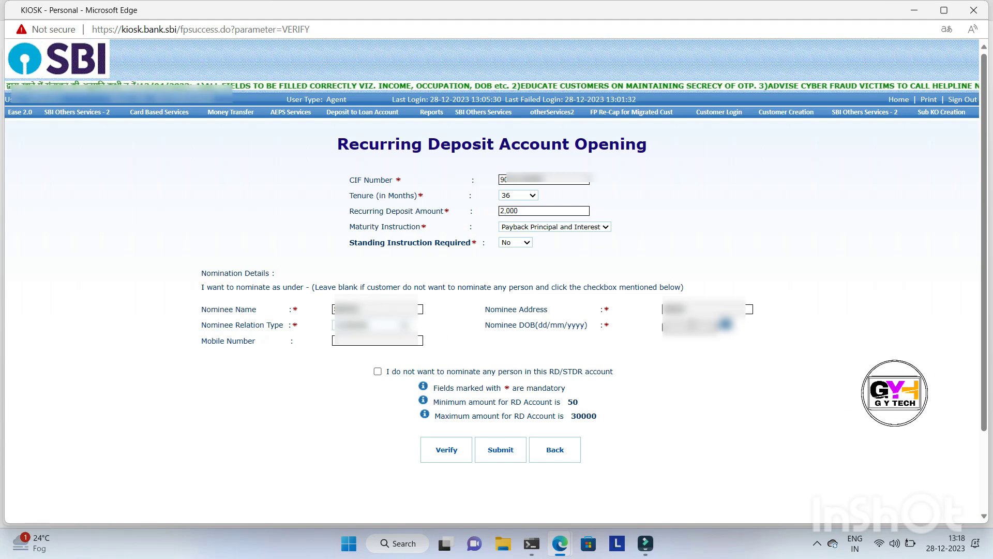
Pick the nominee's date of birth from the calendar
{"action": "left_click", "coordinate": [726, 324]}
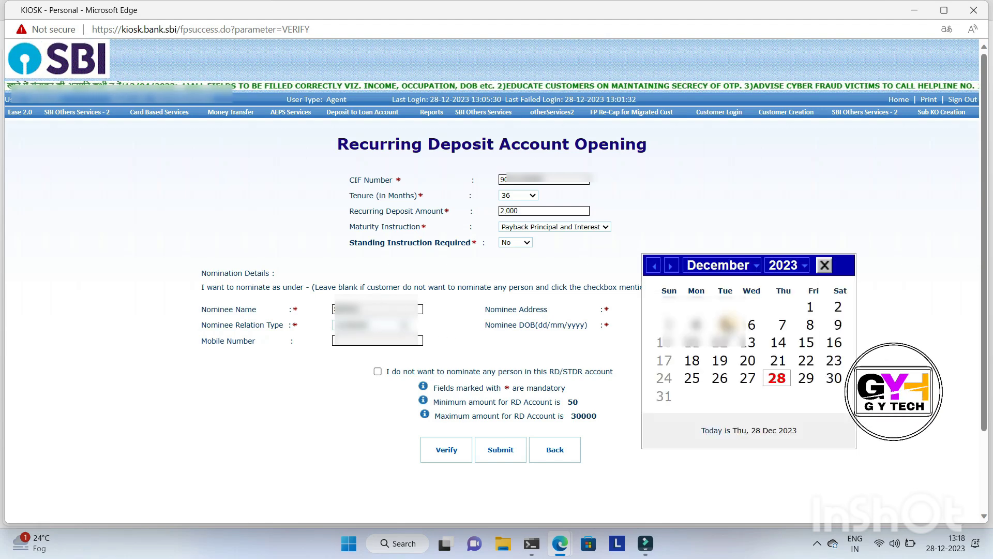
{"action": "left_click", "coordinate": [784, 265]}
{"action": "left_click", "coordinate": [781, 279]}
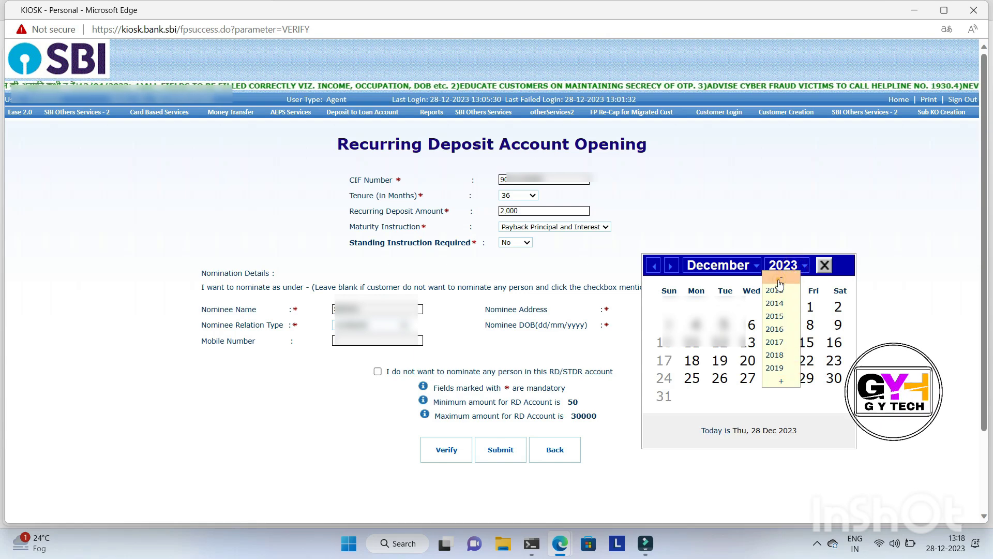
{"action": "left_click", "coordinate": [775, 303]}
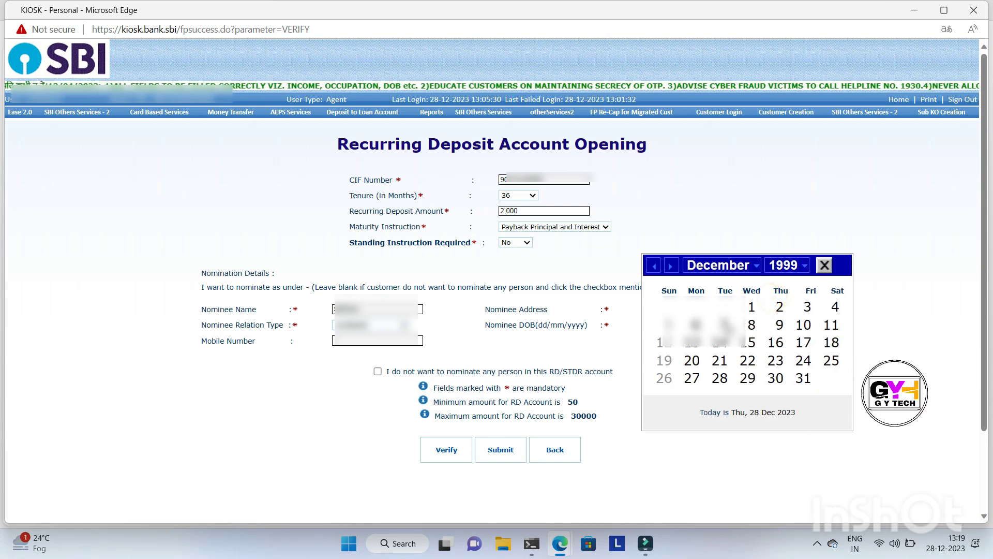
{"action": "left_click", "coordinate": [725, 324]}
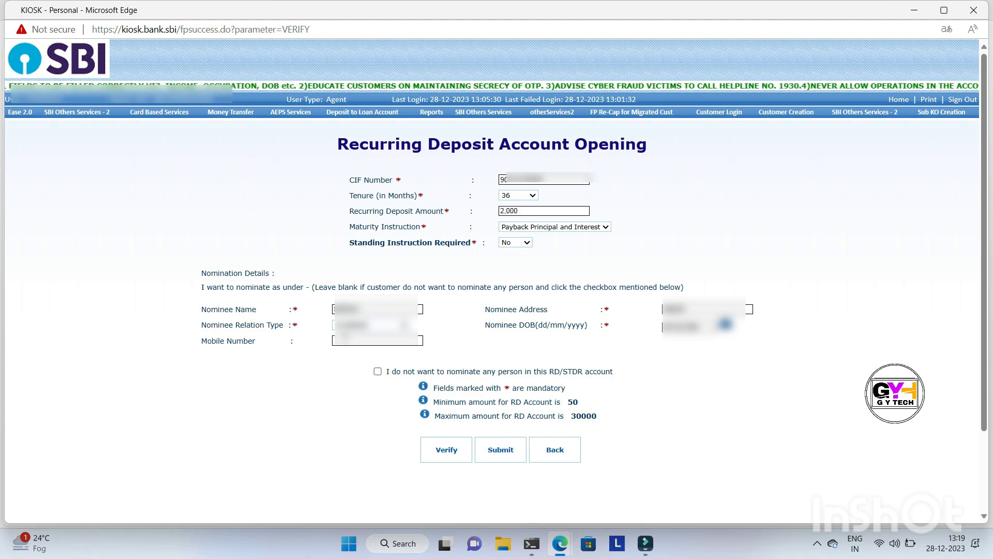
Opt out of nominating any person and verify the deposit request with the customer's fingerprint
{"action": "left_click", "coordinate": [377, 372]}
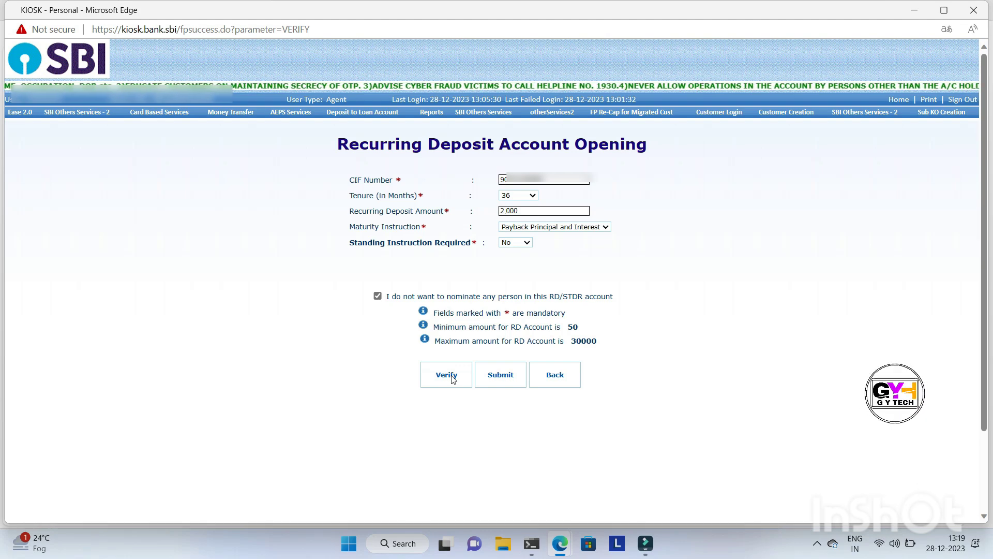
{"action": "left_click", "coordinate": [447, 375]}
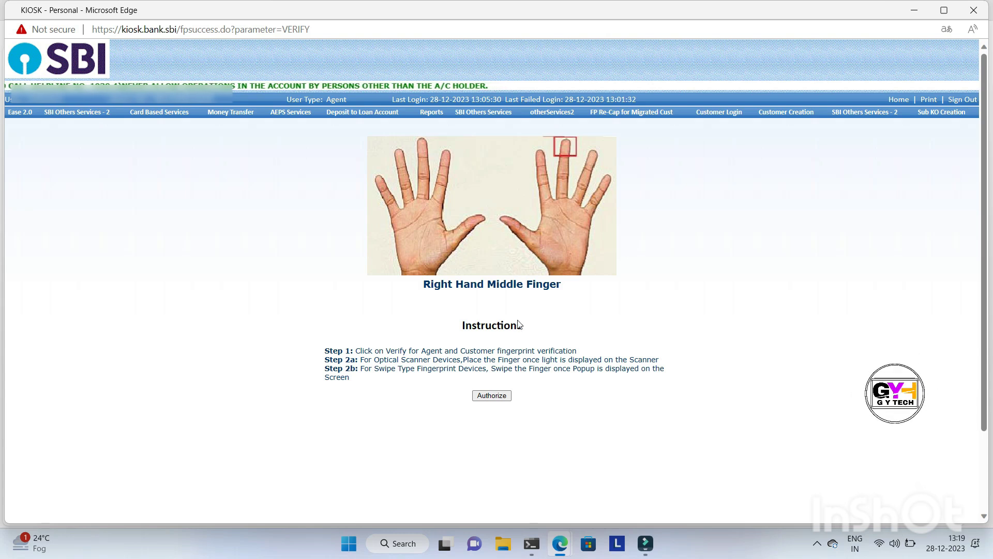
{"action": "left_click", "coordinate": [485, 402]}
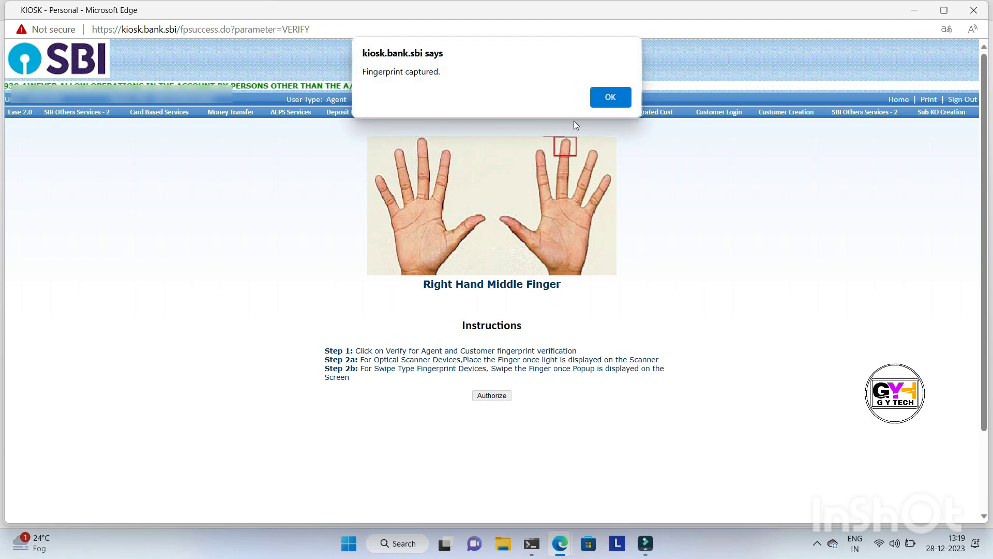
{"action": "left_click", "coordinate": [604, 98]}
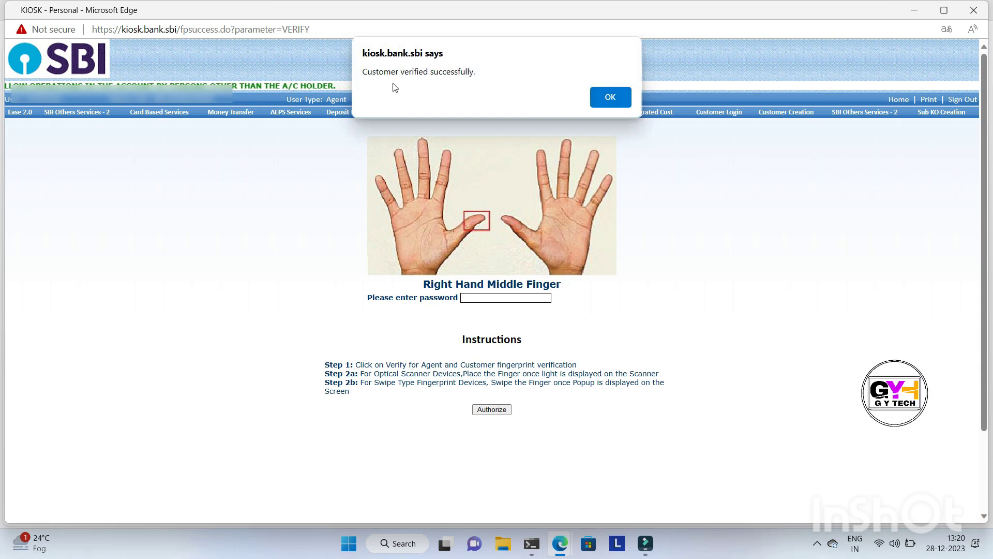
{"action": "left_click", "coordinate": [610, 104]}
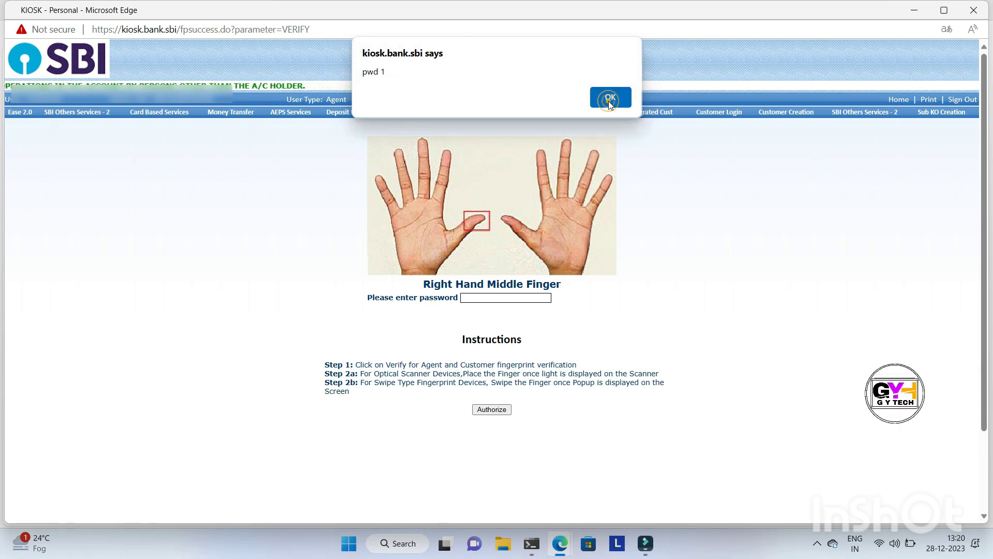
{"action": "left_click", "coordinate": [610, 99]}
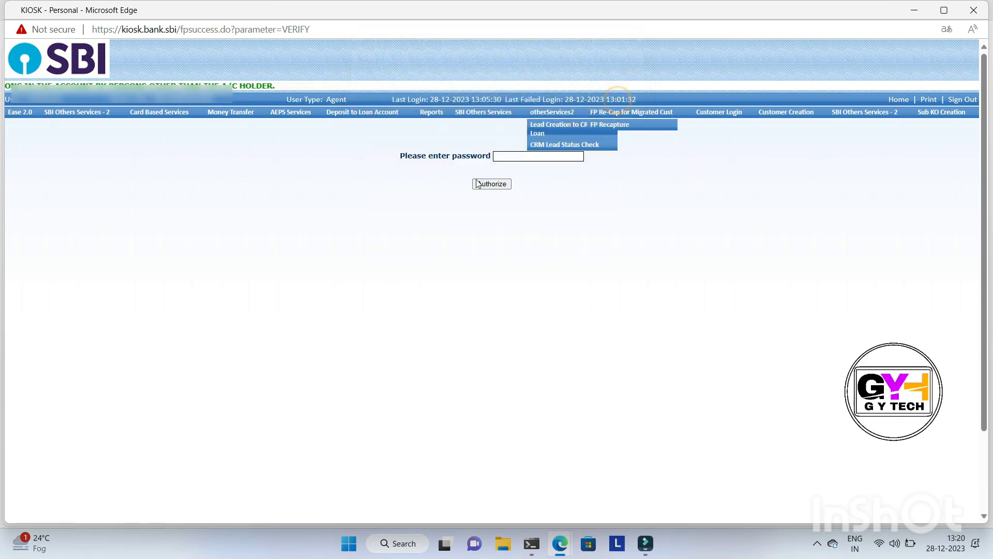
Enter the agent's password, authorize the request and acknowledge the resulting messages
{"action": "left_click", "coordinate": [524, 155]}
{"action": "type", "text": "•"}
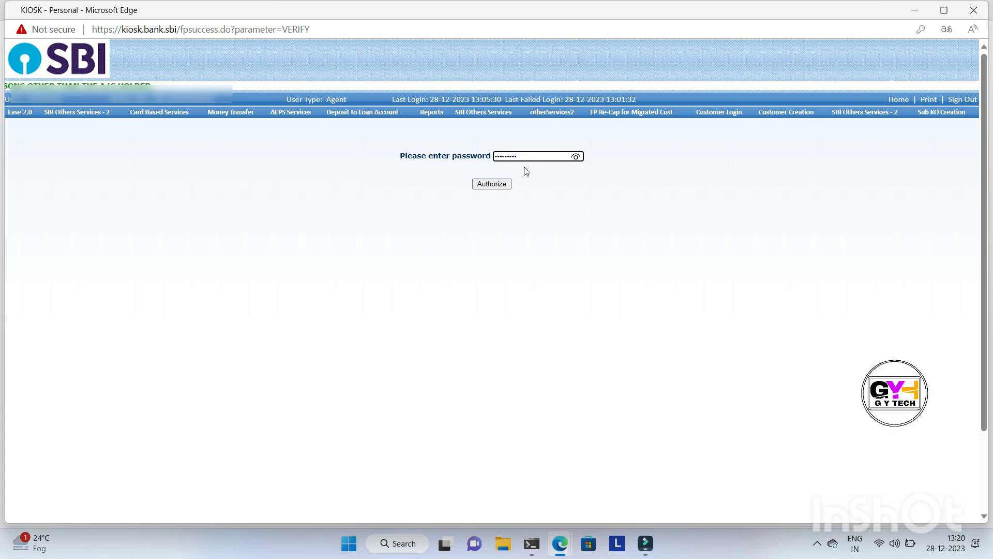
{"action": "left_click", "coordinate": [487, 187]}
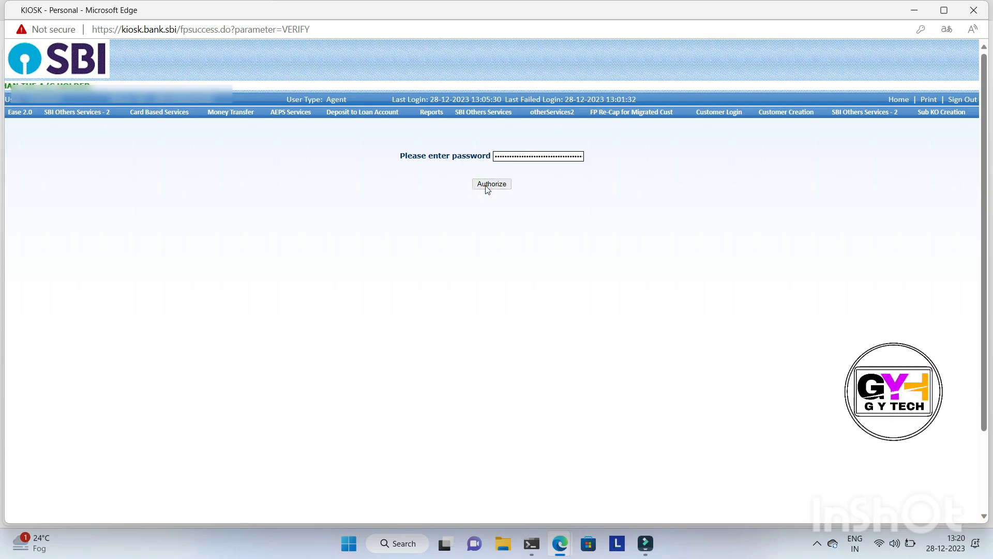
{"action": "left_click", "coordinate": [601, 103]}
{"action": "left_click", "coordinate": [614, 102]}
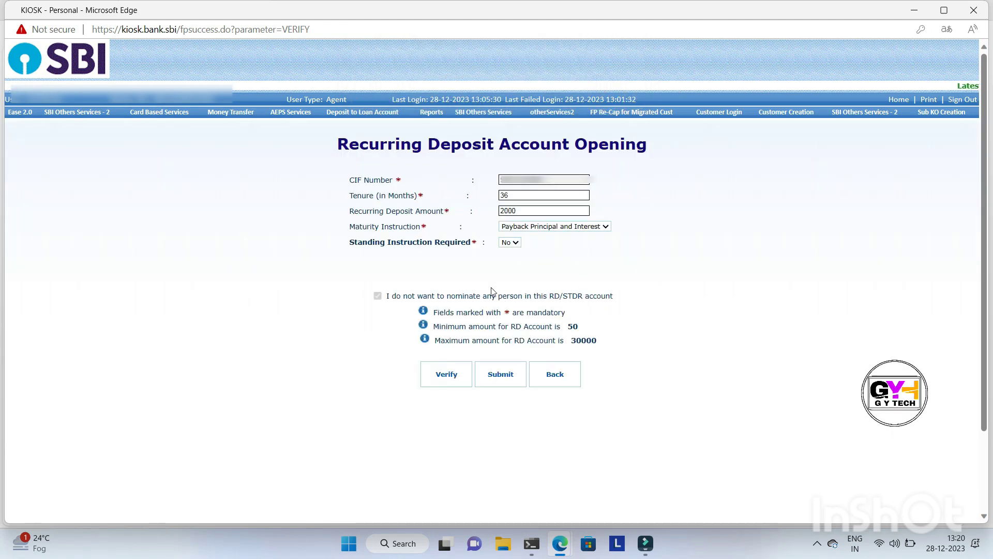
Submit and confirm the recurring deposit opening, and print one portrait copy of its receipt on the POS-58-Series printer
{"action": "left_click", "coordinate": [501, 375]}
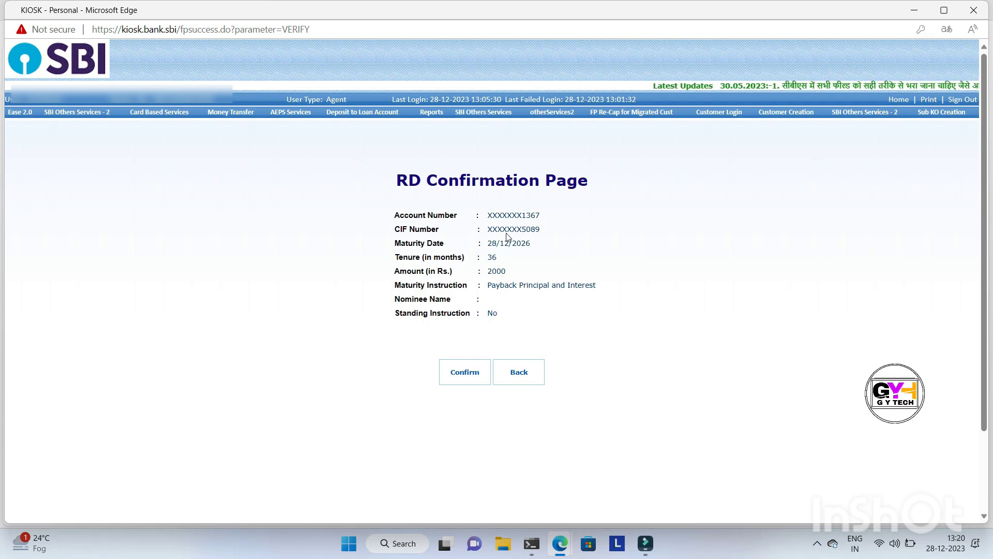
{"action": "left_click", "coordinate": [467, 377]}
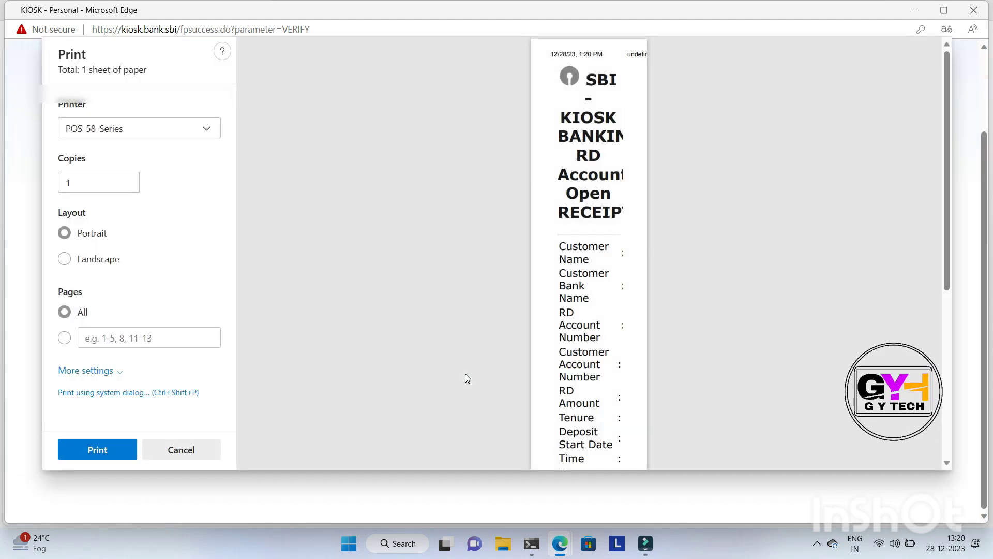
{"action": "left_click", "coordinate": [89, 454]}
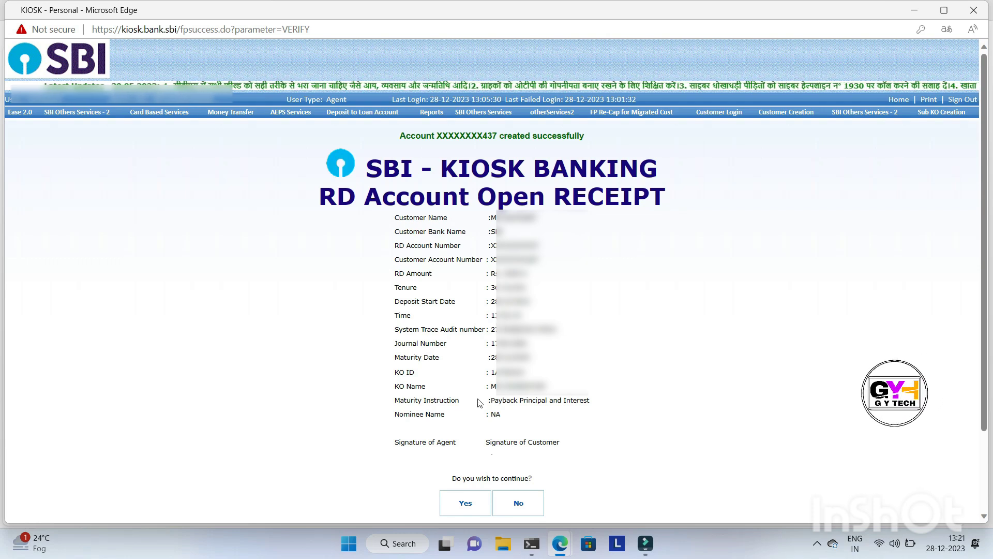
Continue to another transaction and submit the customer's CIF number as an individual account to reopen the account summary
{"action": "left_click", "coordinate": [466, 504]}
{"action": "left_click", "coordinate": [194, 197]}
{"action": "type", "text": "90"}
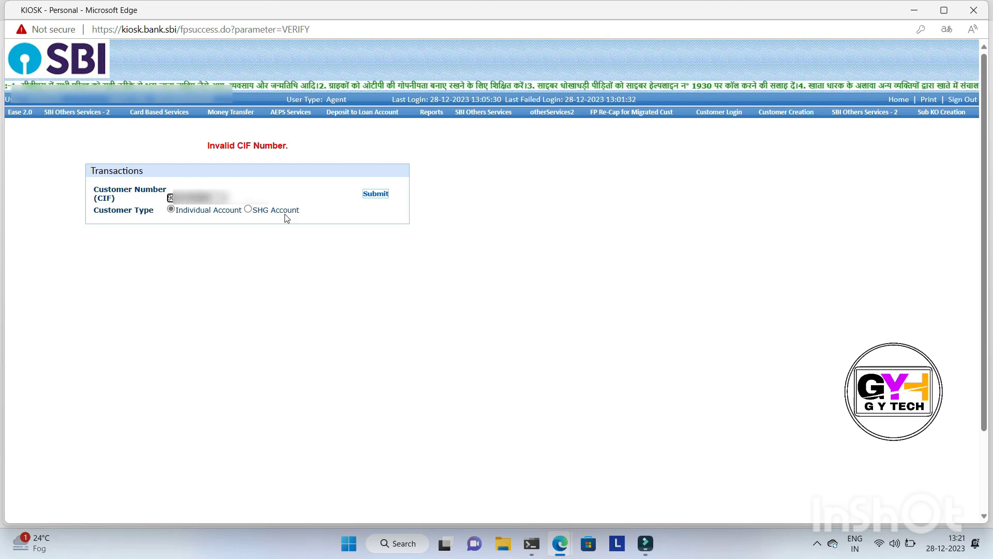
{"action": "left_click", "coordinate": [377, 195]}
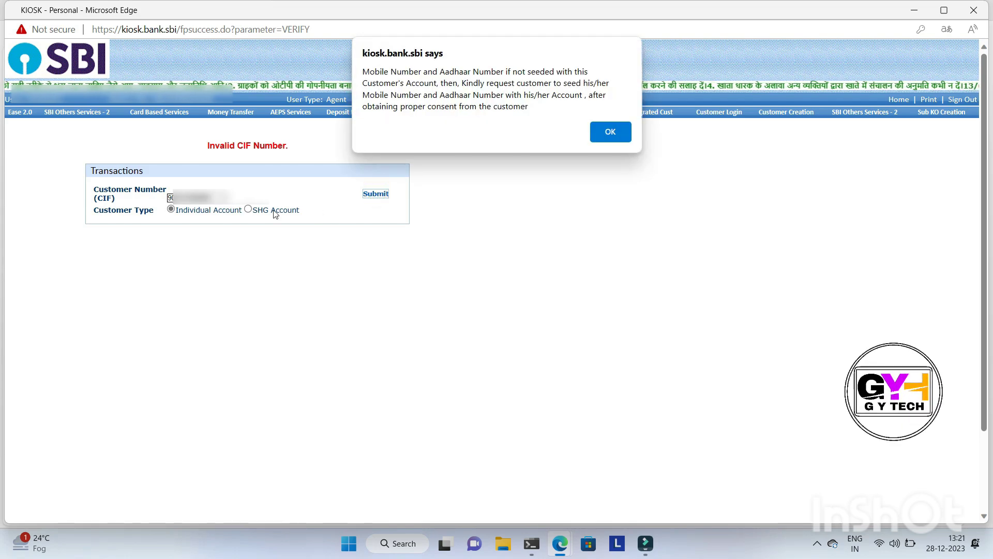
{"action": "left_click", "coordinate": [610, 138]}
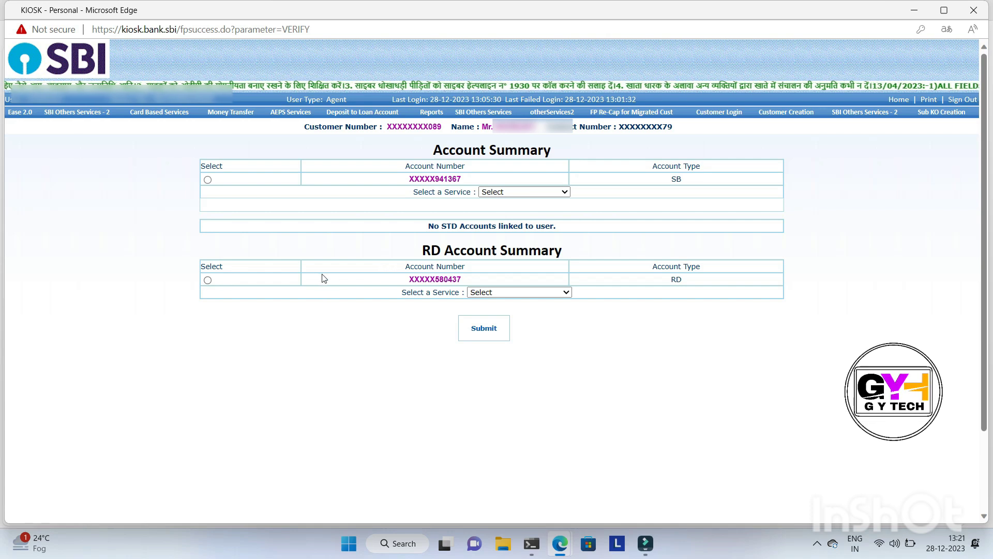
Select the RD account in the RD Account Summary and submit it with the RD Remittance service
{"action": "left_click", "coordinate": [208, 280]}
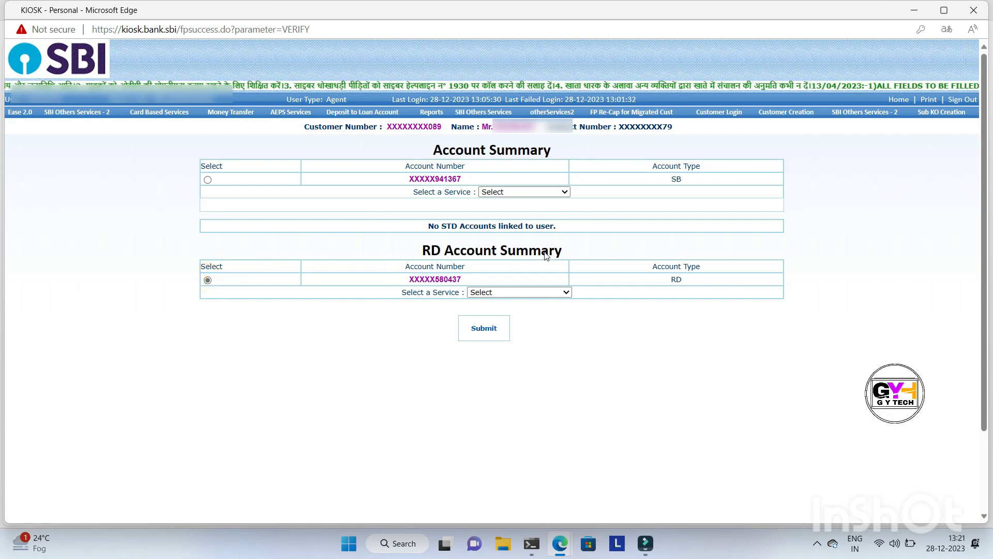
{"action": "left_click", "coordinate": [501, 293]}
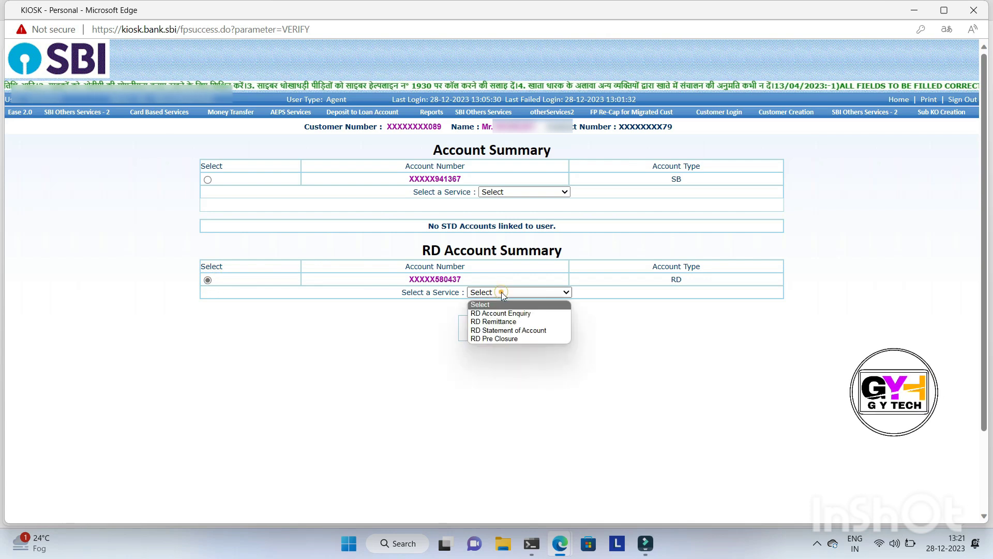
{"action": "left_click", "coordinate": [492, 322]}
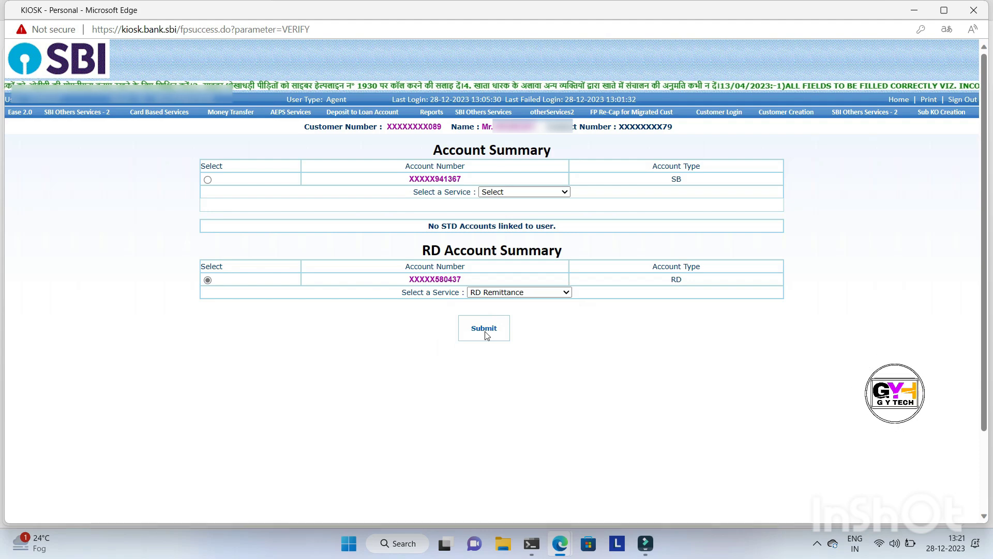
{"action": "left_click", "coordinate": [486, 334]}
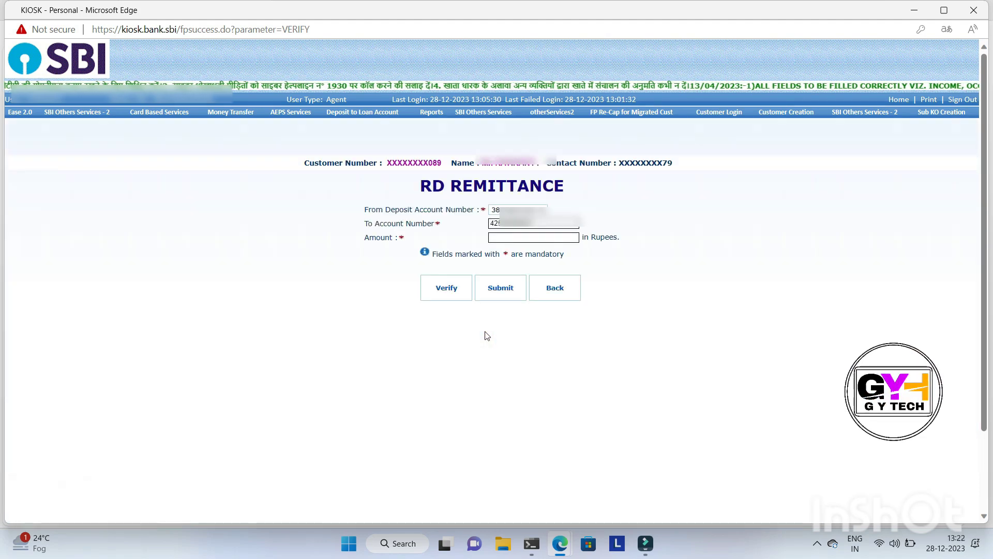
Set the RD remittance amount to 2000 rupees and send the request for verification
{"action": "left_click", "coordinate": [512, 238]}
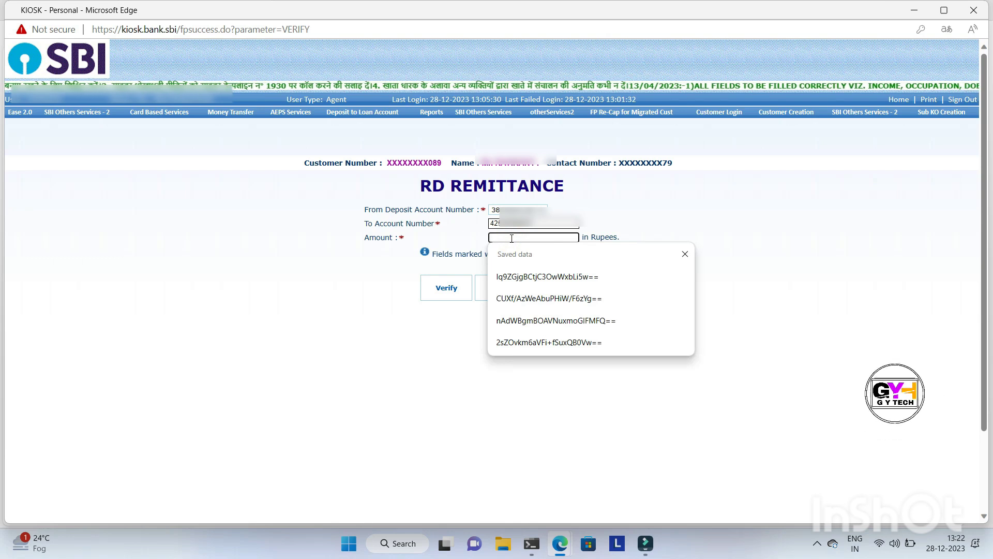
{"action": "left_click", "coordinate": [685, 254]}
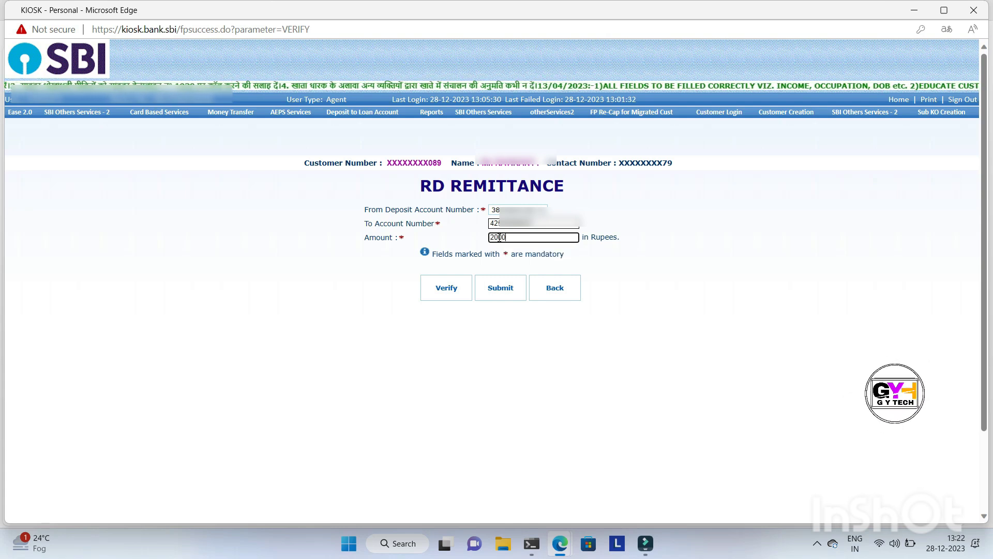
{"action": "left_click", "coordinate": [440, 294]}
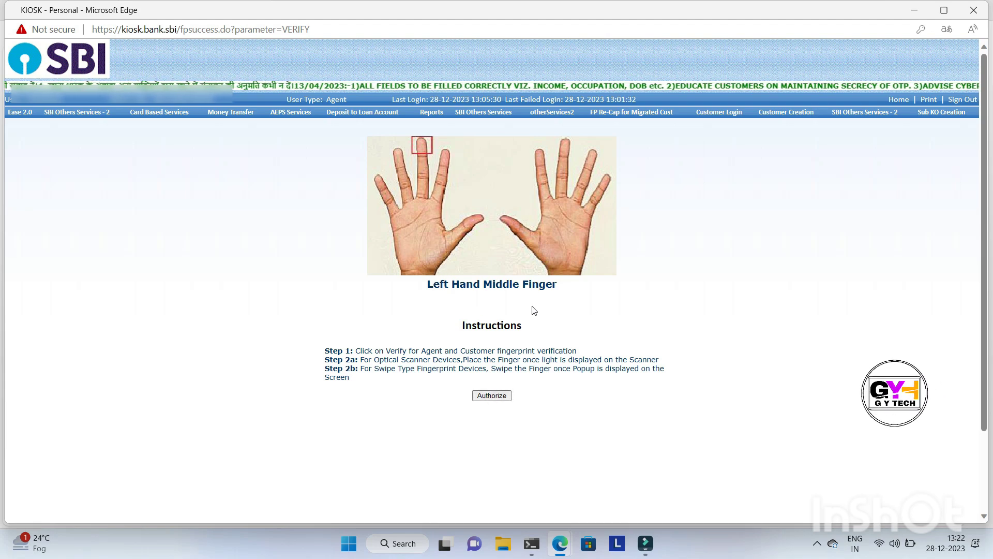
Authorize the remittance with the customer's left middle fingerprint and acknowledge the resulting messages
{"action": "left_click", "coordinate": [492, 396]}
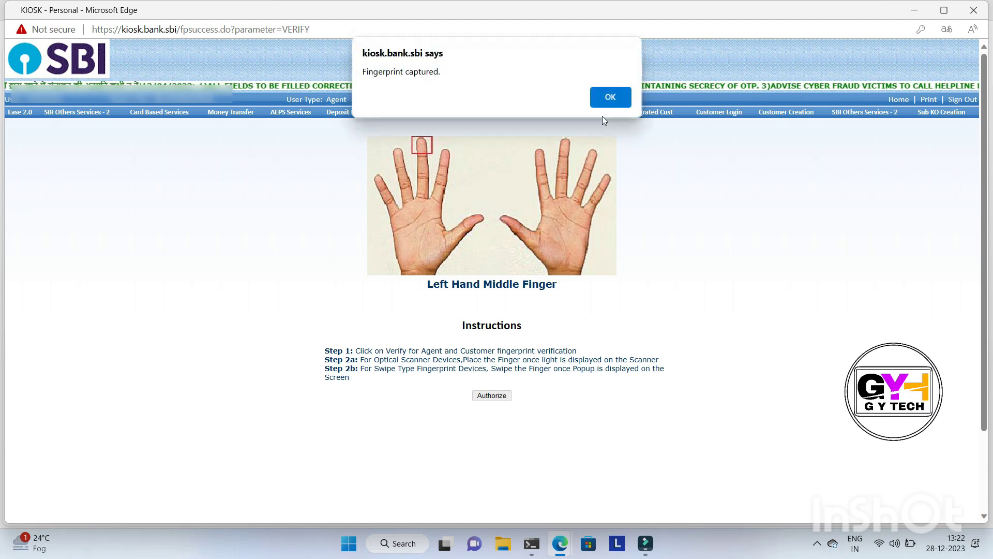
{"action": "left_click", "coordinate": [609, 97]}
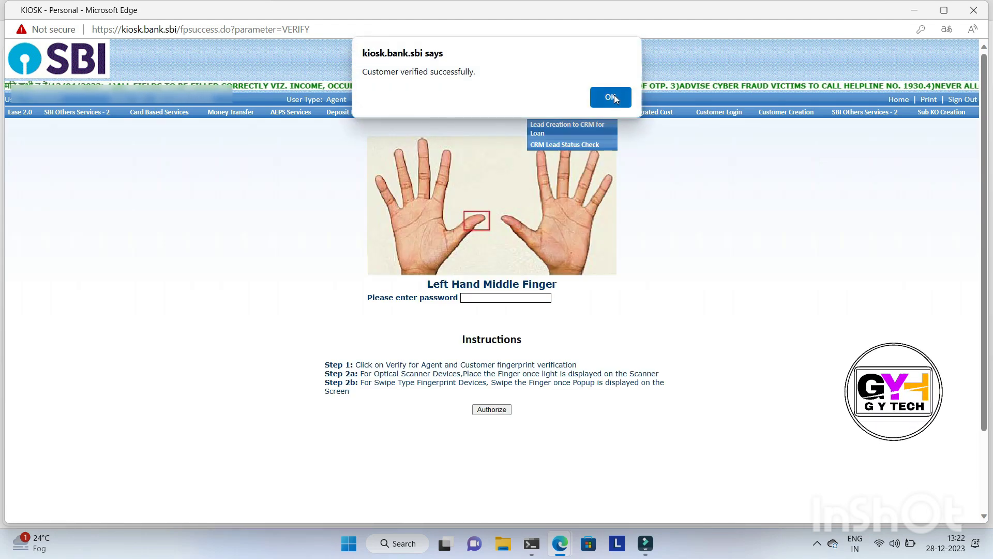
{"action": "left_click", "coordinate": [614, 97]}
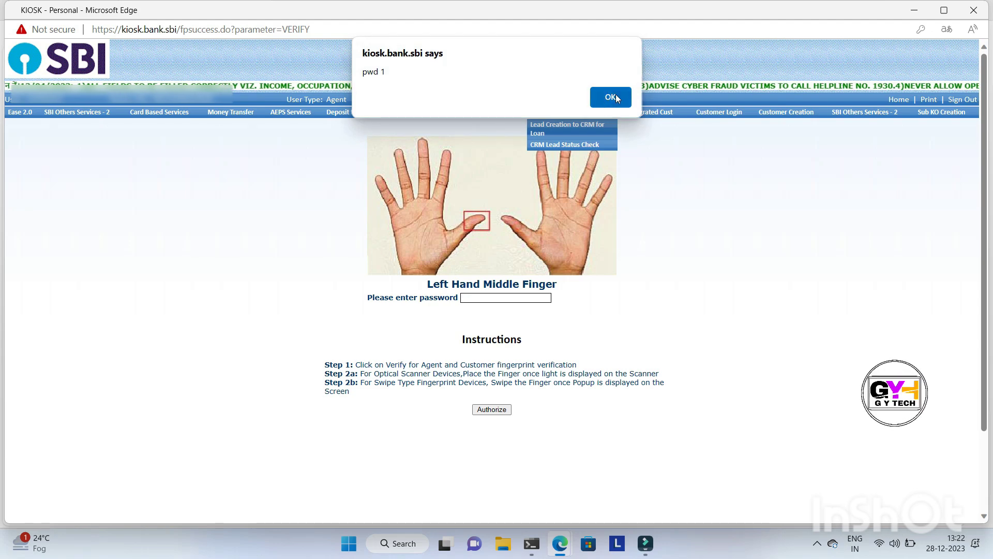
{"action": "left_click", "coordinate": [611, 97]}
Authorize the remittance with the agent's transaction password, and go back from the RD Remittance form without submitting it
{"action": "left_click", "coordinate": [539, 152]}
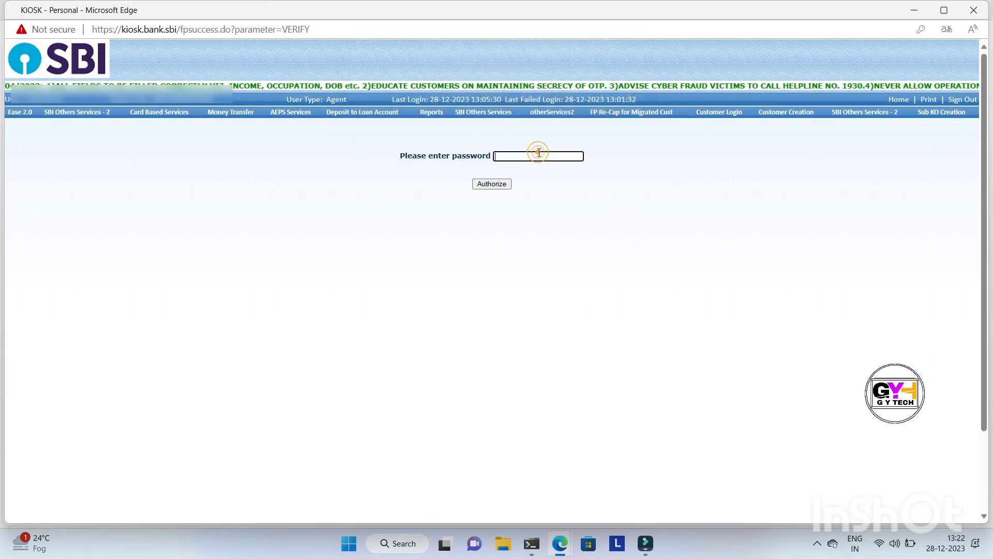
{"action": "type", "text": "*******"}
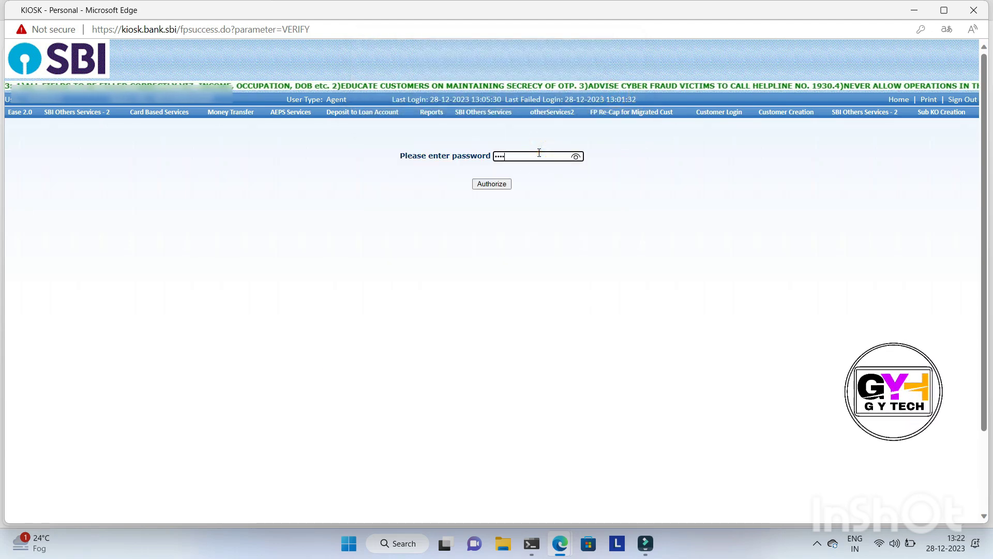
{"action": "type", "text": "**"}
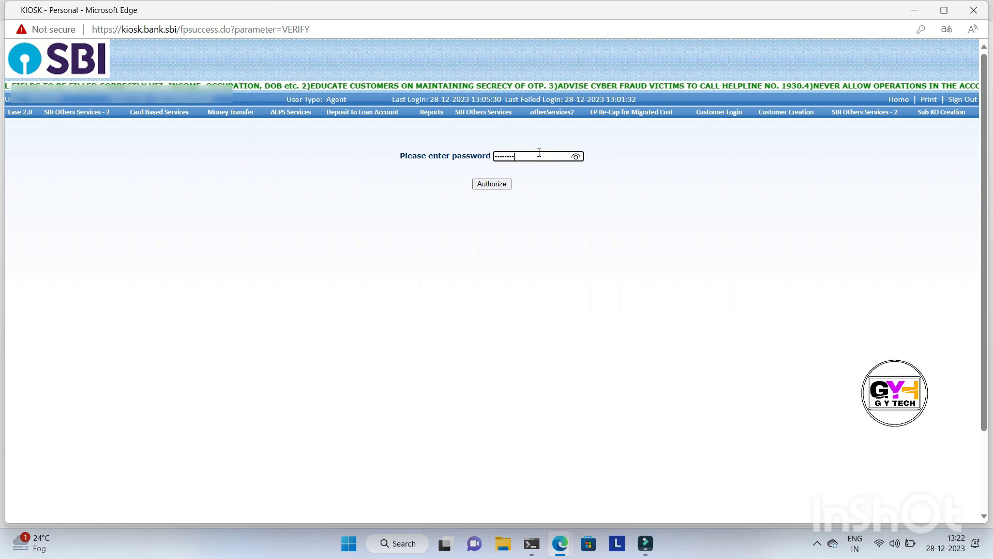
{"action": "left_click", "coordinate": [492, 185]}
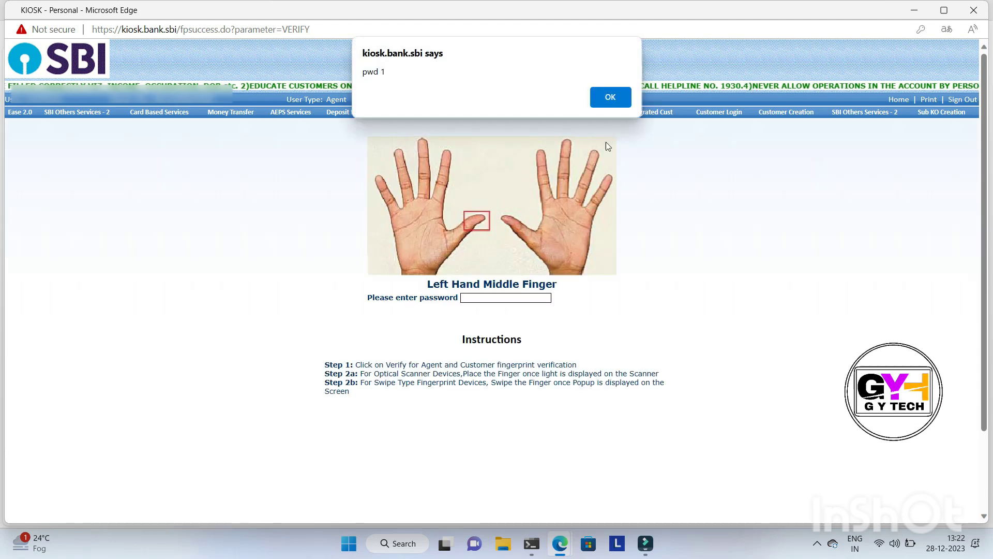
{"action": "left_click", "coordinate": [609, 96]}
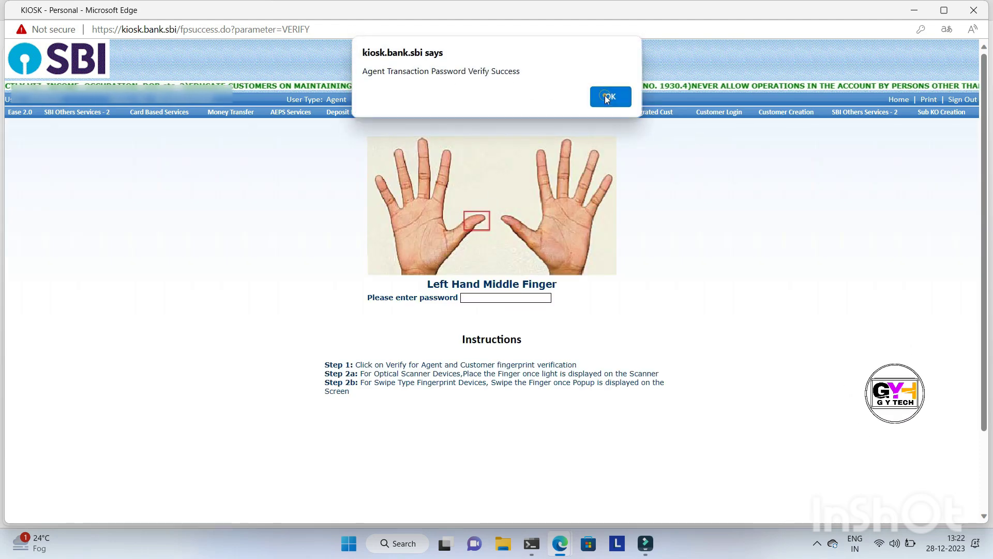
{"action": "left_click", "coordinate": [608, 98]}
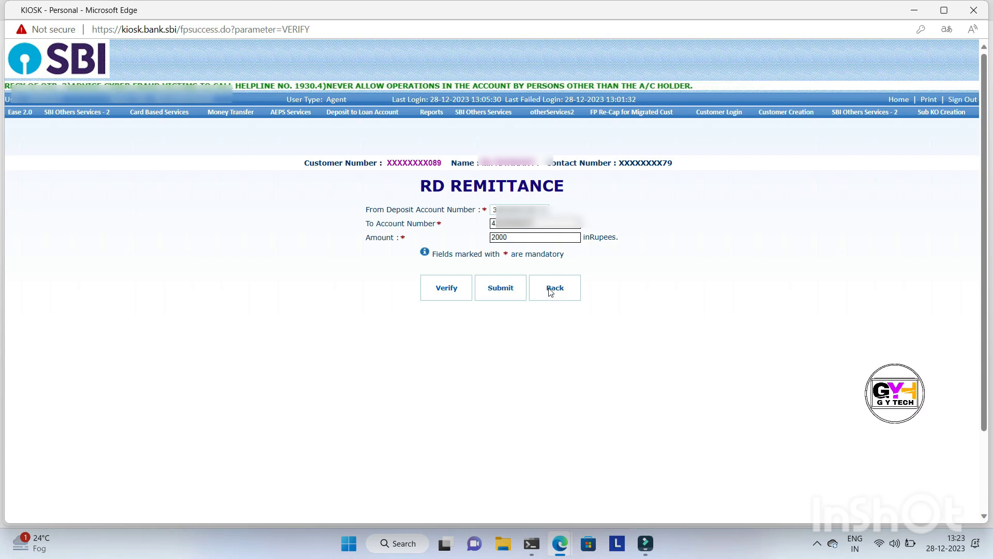
{"action": "left_click", "coordinate": [550, 292]}
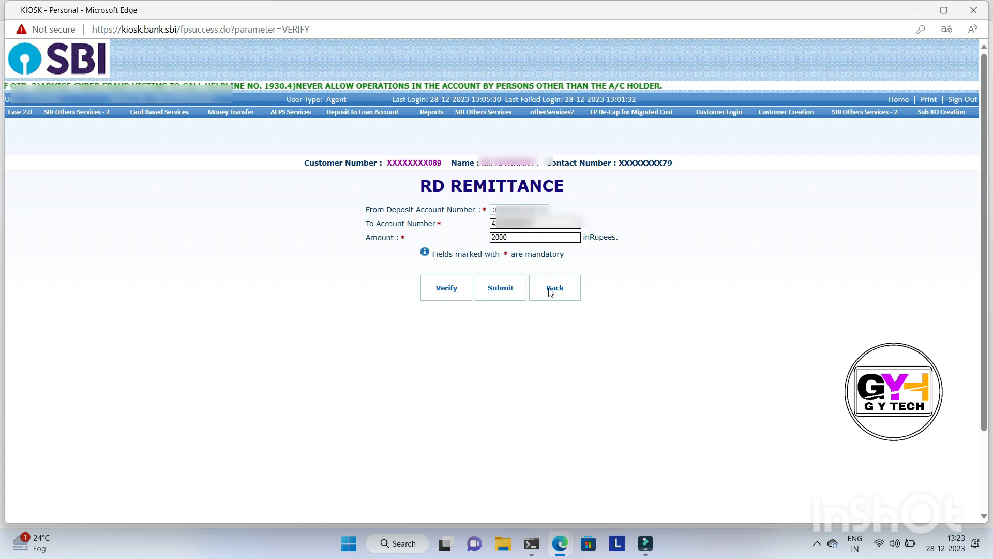